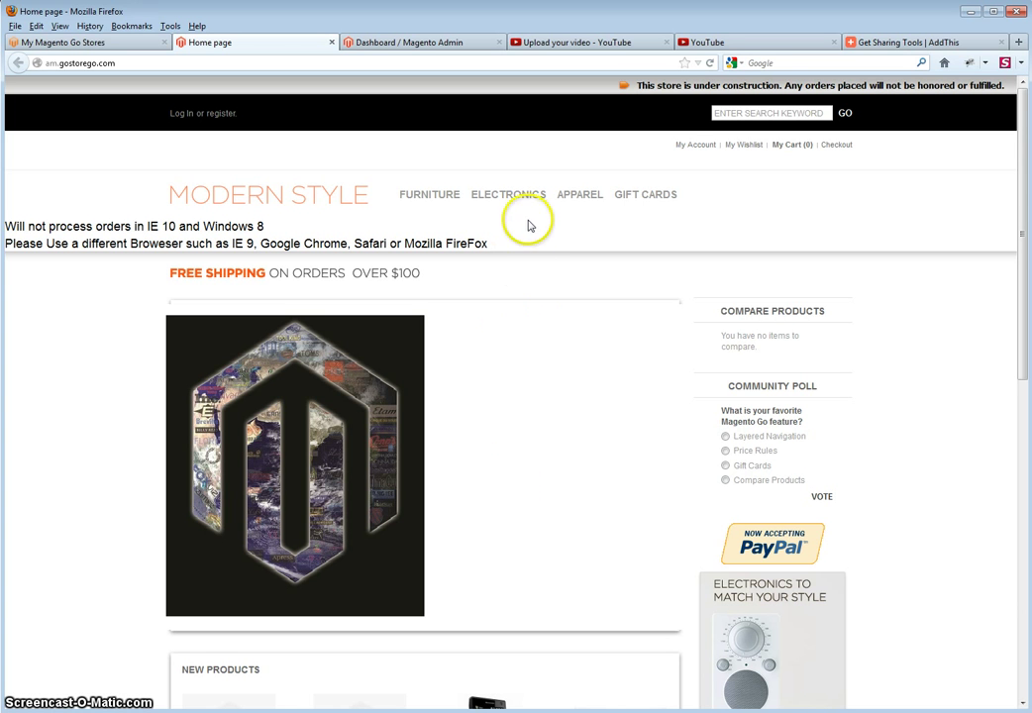
# Open the storefront's Furniture category page, listing 8 items including the $299.99 Ottoman.
pyautogui.click(554, 322)
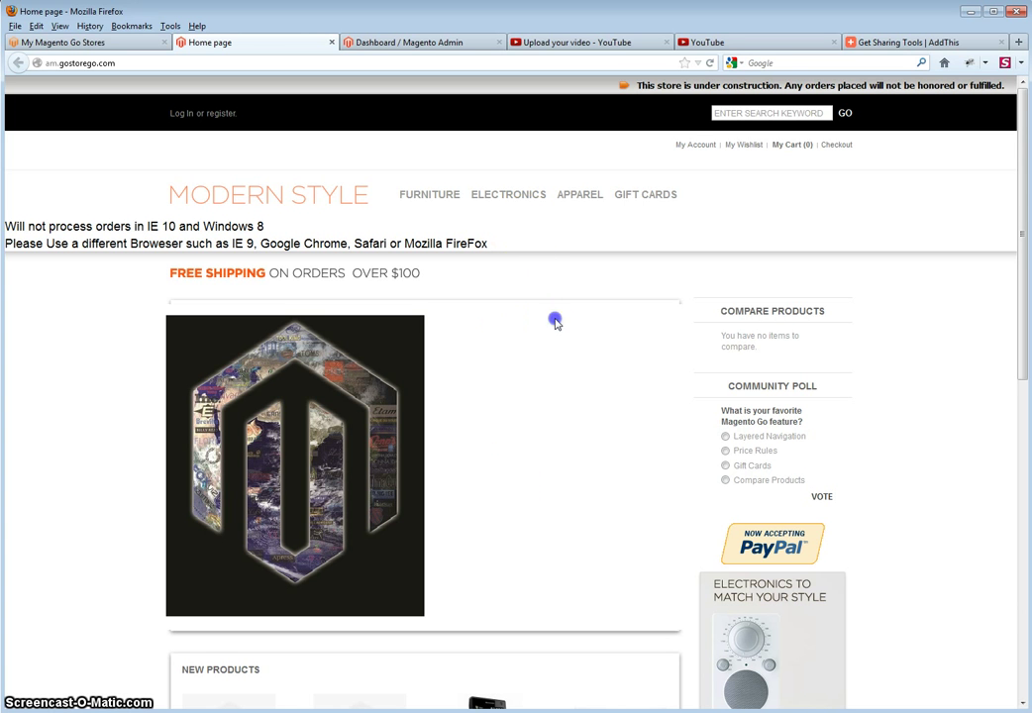
pyautogui.click(426, 195)
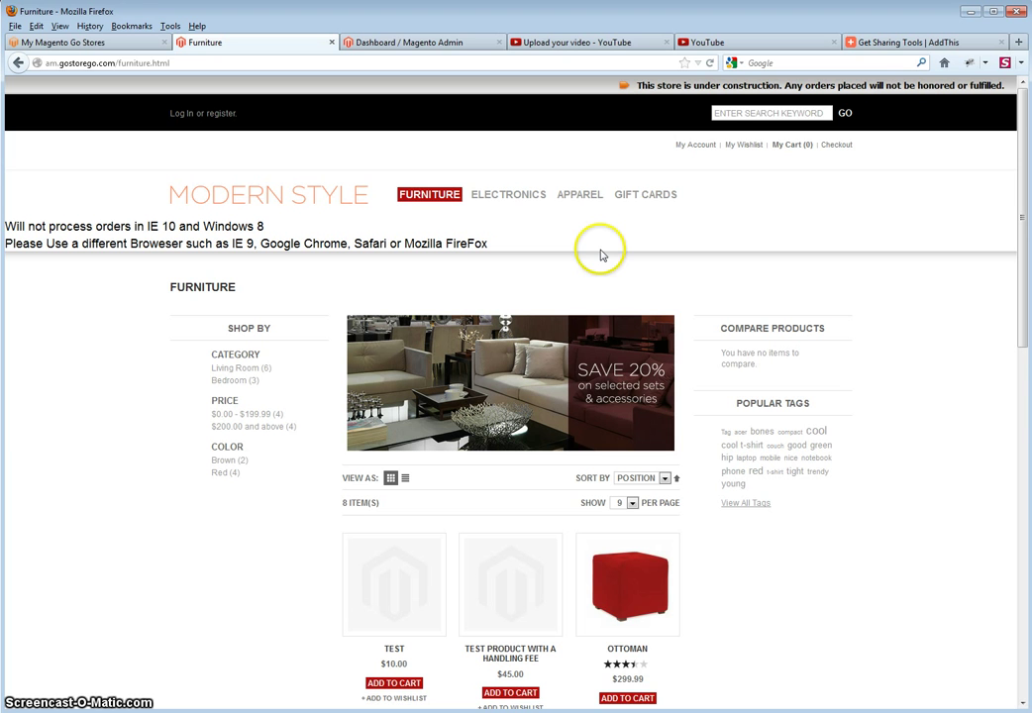
# Switch to the admin dashboard and go to CMS > Static Blocks.
pyautogui.click(439, 50)
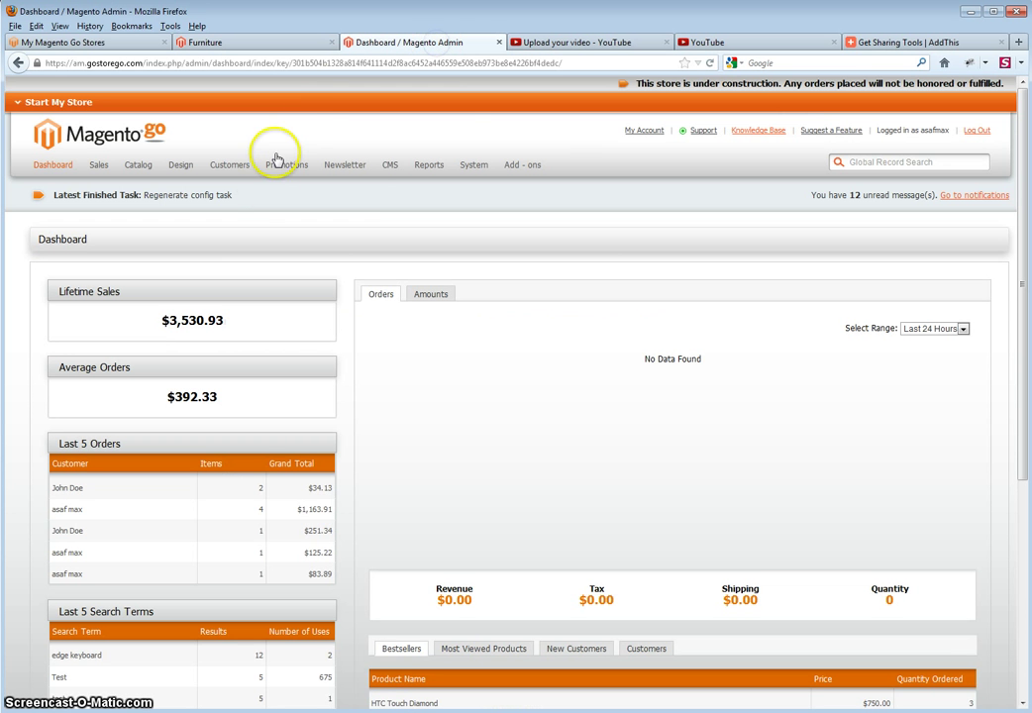
pyautogui.moveTo(232, 165)
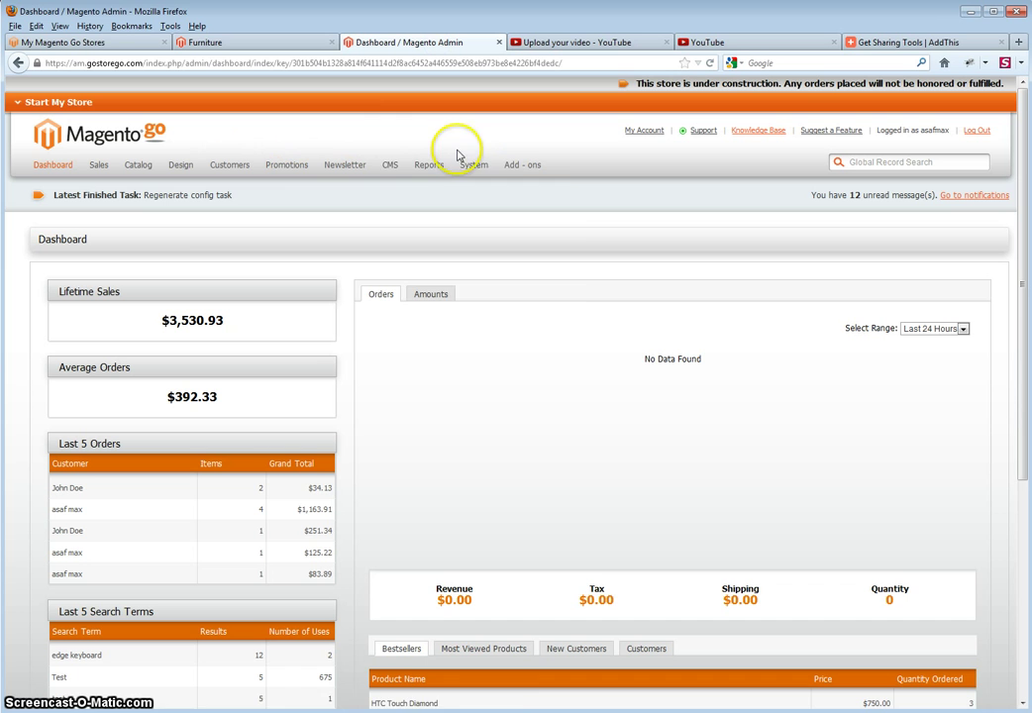
pyautogui.moveTo(389, 171)
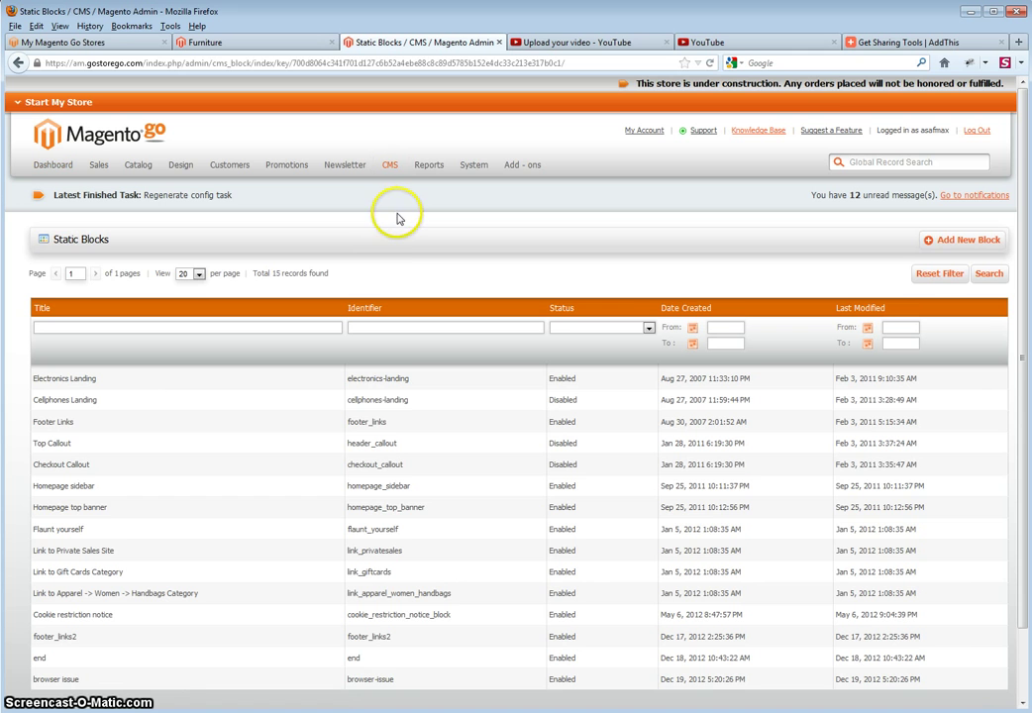
pyautogui.middleClick(397, 218)
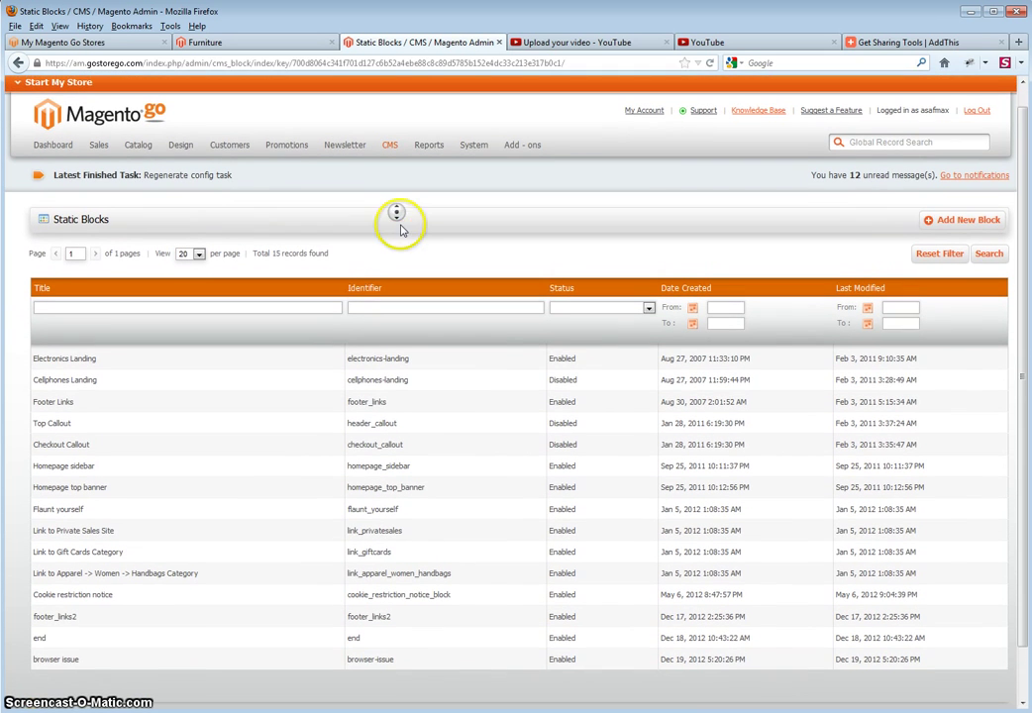
pyautogui.middleClick(396, 217)
# Start a new static block with title and identifier 'add-this'.
pyautogui.click(961, 227)
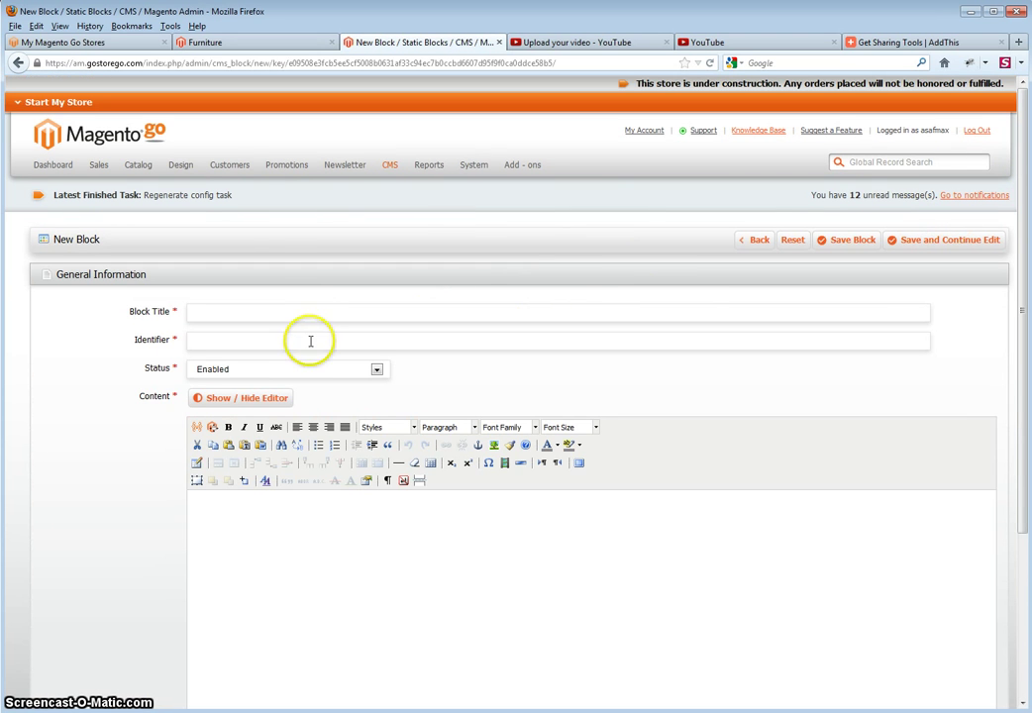
pyautogui.click(323, 308)
pyautogui.write('add-')
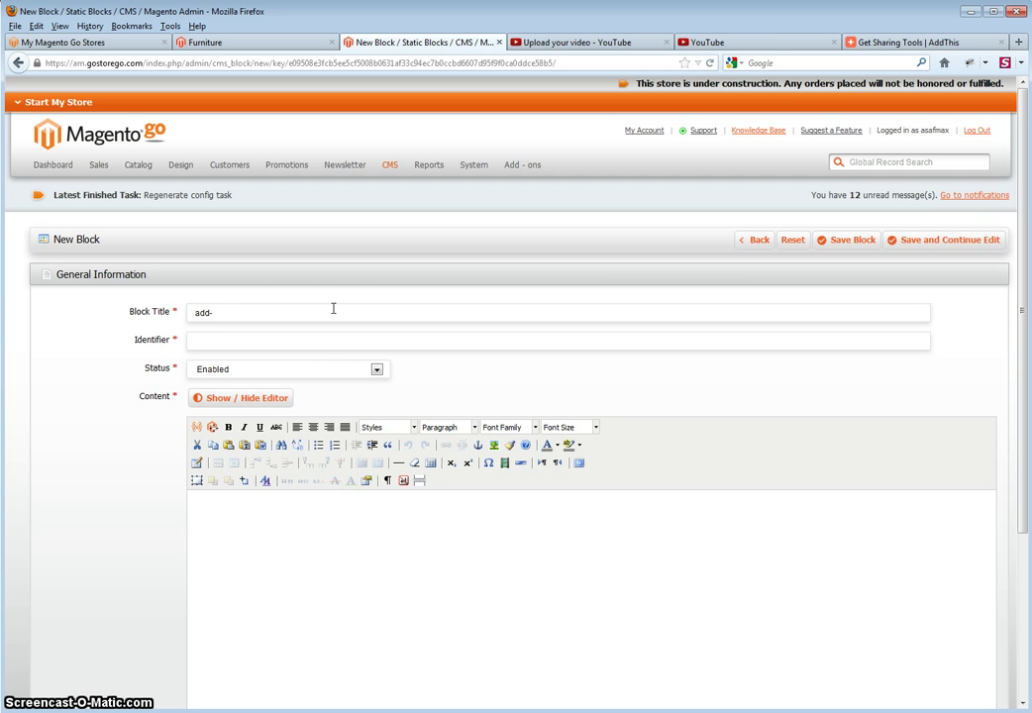
pyautogui.write('this')
pyautogui.click(310, 338)
pyautogui.write('add-t')
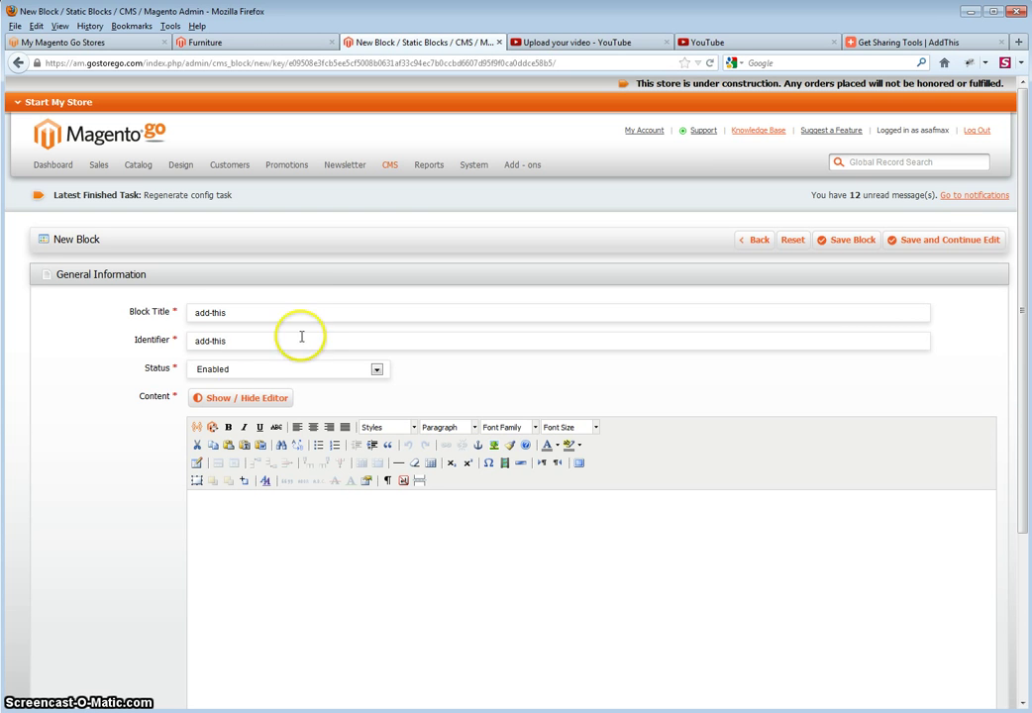
# Paste the AddThis share-button code as plain HTML content and save the block.
pyautogui.click(253, 400)
pyautogui.click(284, 444)
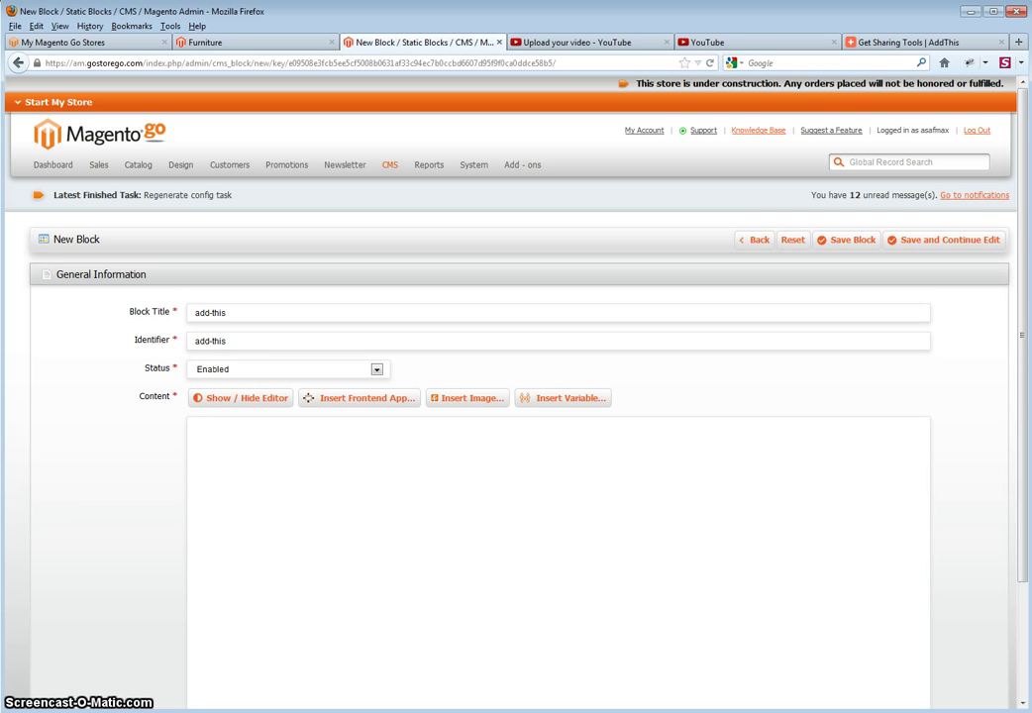
pyautogui.hotkey('alt', 'Tab')
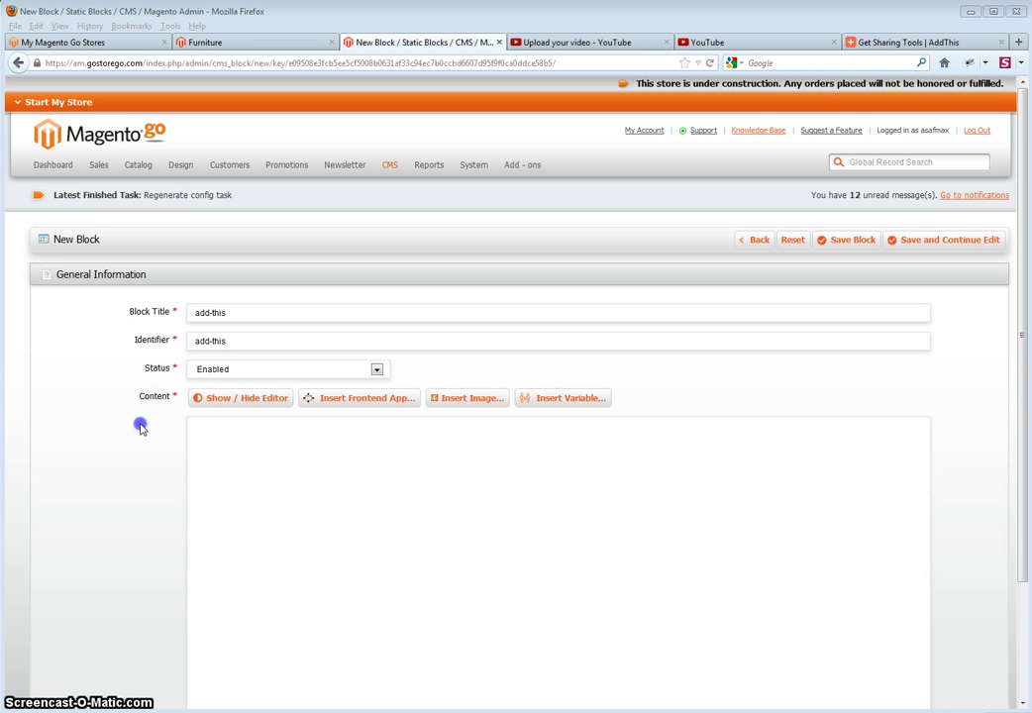
pyautogui.click(246, 474)
pyautogui.write('<!-- AddThis Button BEGIN --> <div class="addthis_toolbox addthis_default_style "> <a class="addthis_button_facebook_like" fb:like:layout="button_count"></a> <a class="addthis_button_tweet"></a> <a class="addthis_button_pinterest_pinit"></a> <a class="addthis_counter addthis_pill_style"></a> </div> <script type="text/javascript" src="//s7.addthis.com/js/300/addthis_widget.js#pubid=xa-50db597e7f9f0d7a"></script> <!-- AddThis Button END -->')
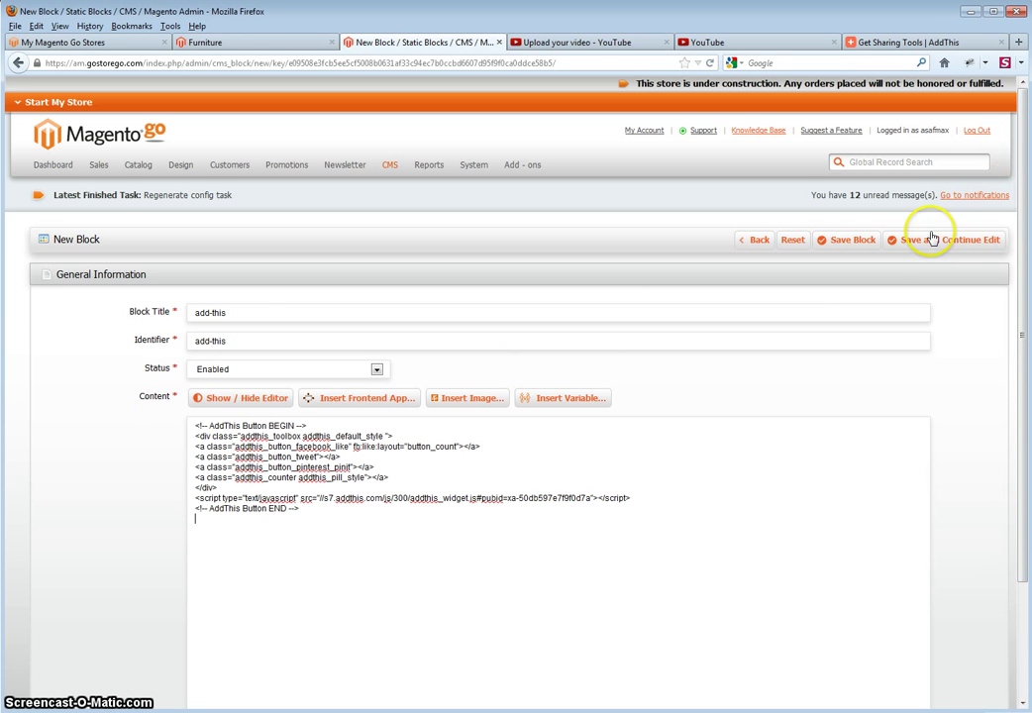
pyautogui.click(894, 248)
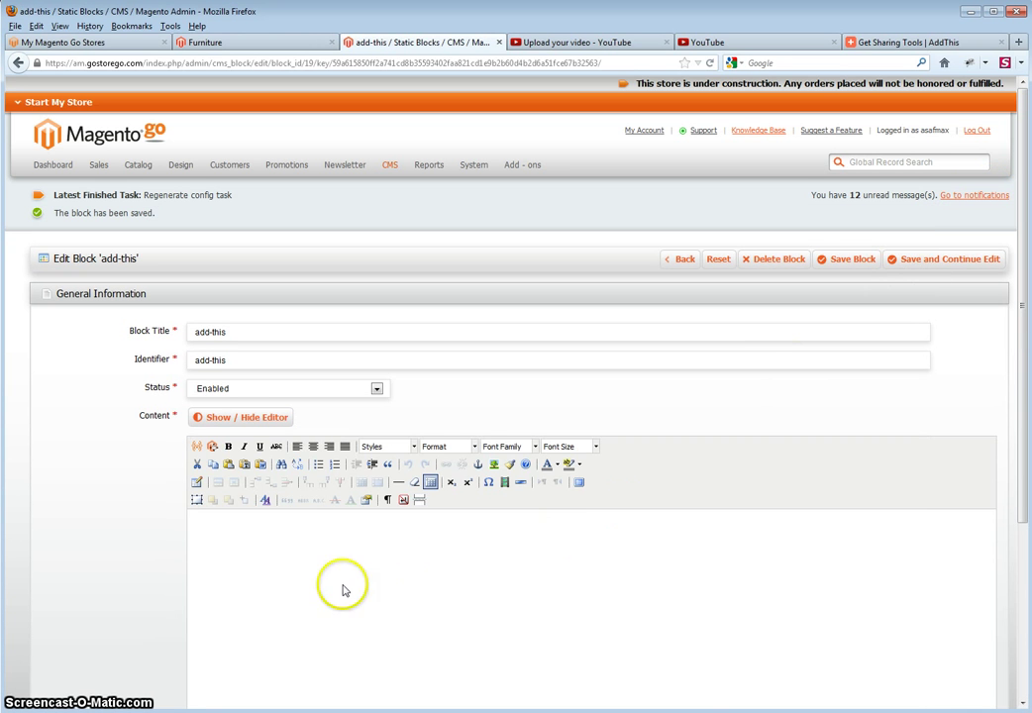
# Select the AddThis HTML in the block content, then delete the 'add-this' block.
pyautogui.click(247, 422)
pyautogui.click(293, 486)
pyautogui.click(234, 417)
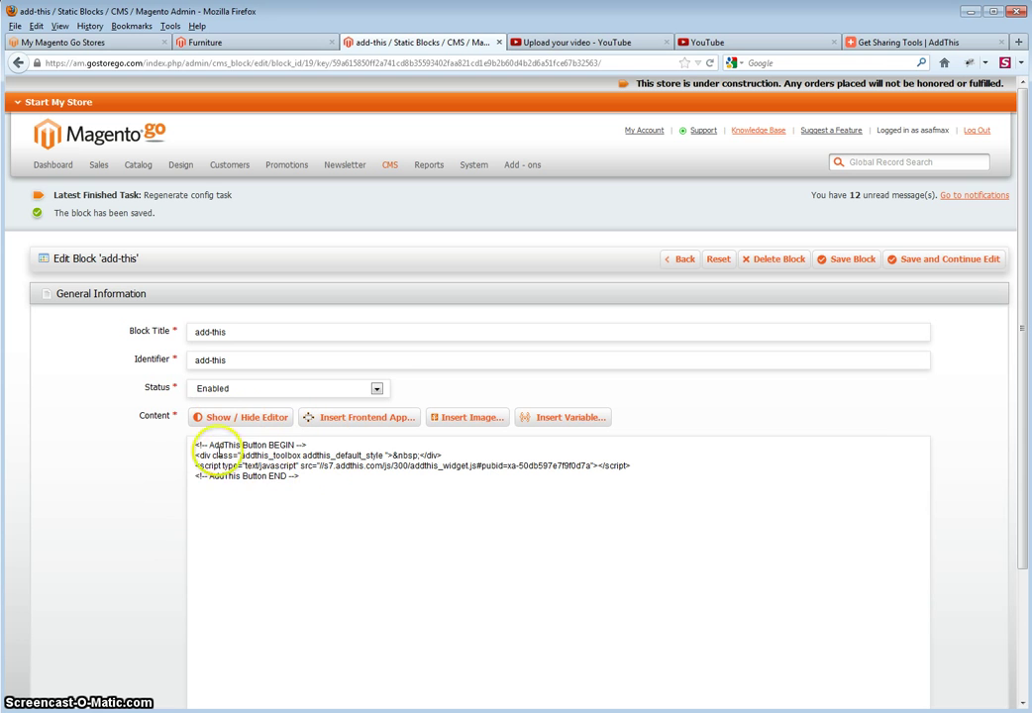
pyautogui.moveTo(342, 489); pyautogui.dragTo(280, 465)
pyautogui.moveTo(224, 434); pyautogui.dragTo(208, 423)
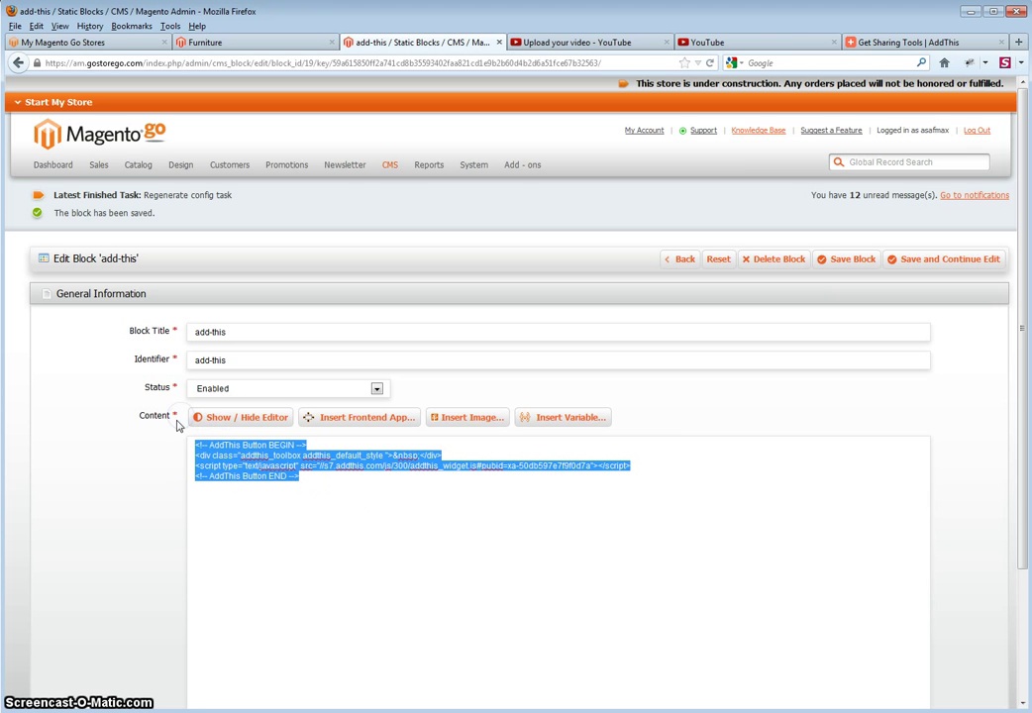
pyautogui.click(476, 545)
pyautogui.moveTo(396, 514); pyautogui.dragTo(165, 428)
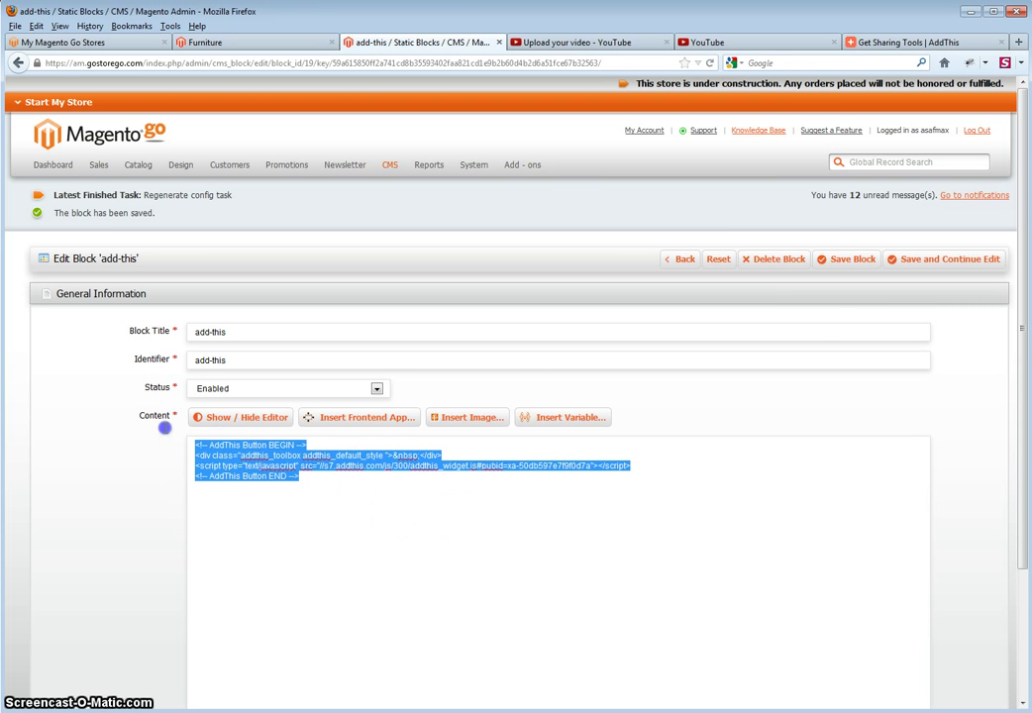
pyautogui.click(771, 268)
pyautogui.click(500, 333)
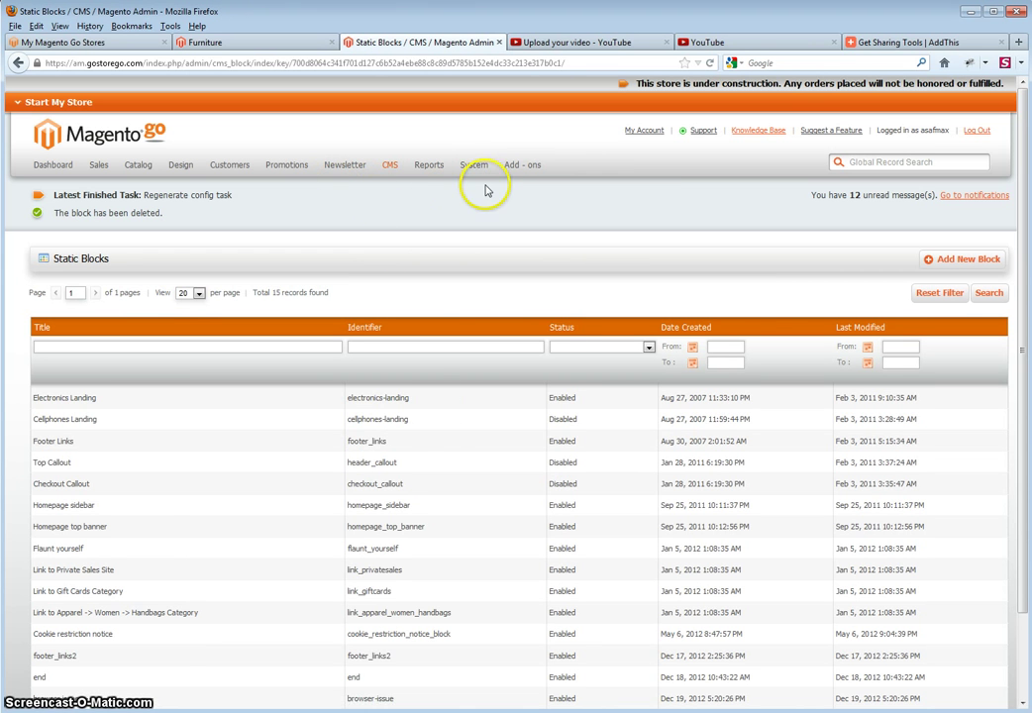
# Start a new variable from System > Custom Variables.
pyautogui.moveTo(479, 170)
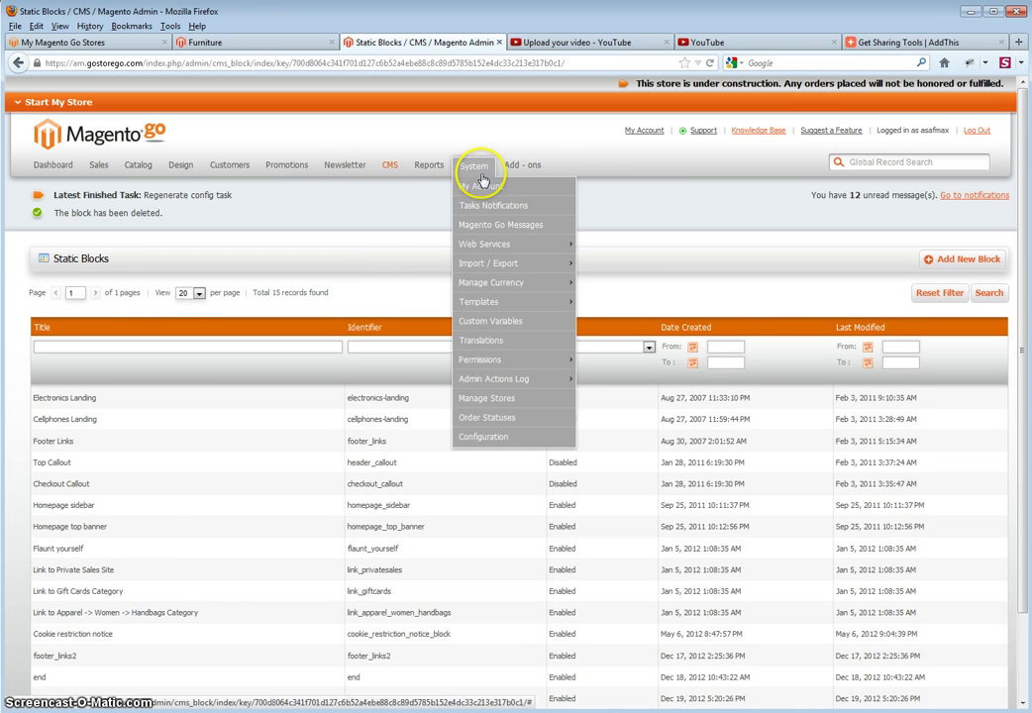
pyautogui.click(514, 323)
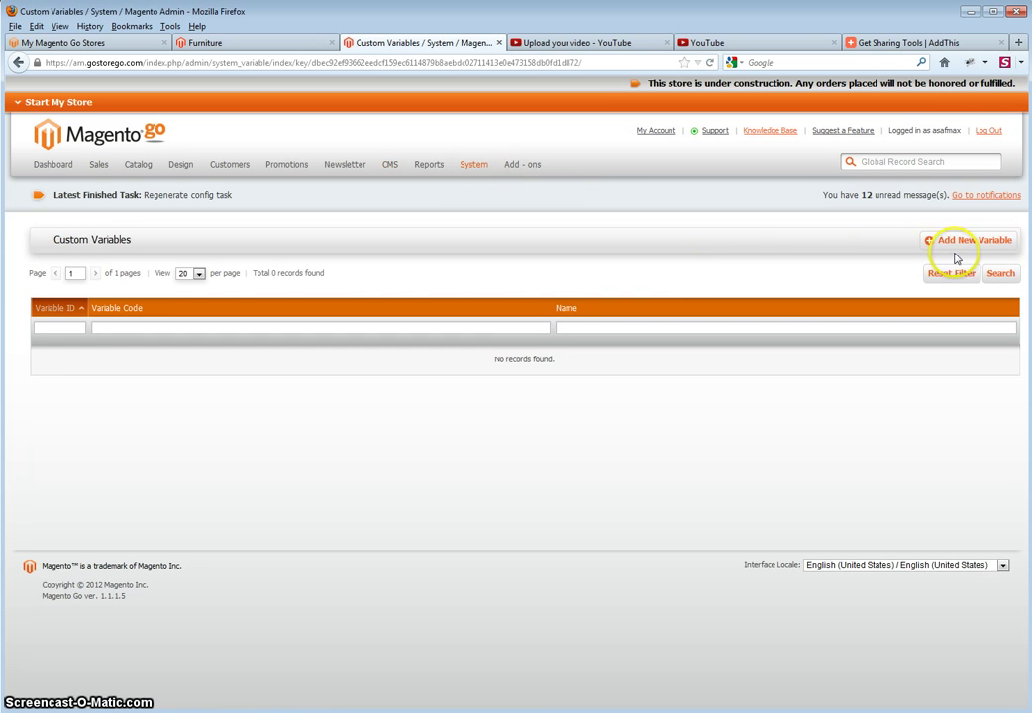
pyautogui.click(960, 248)
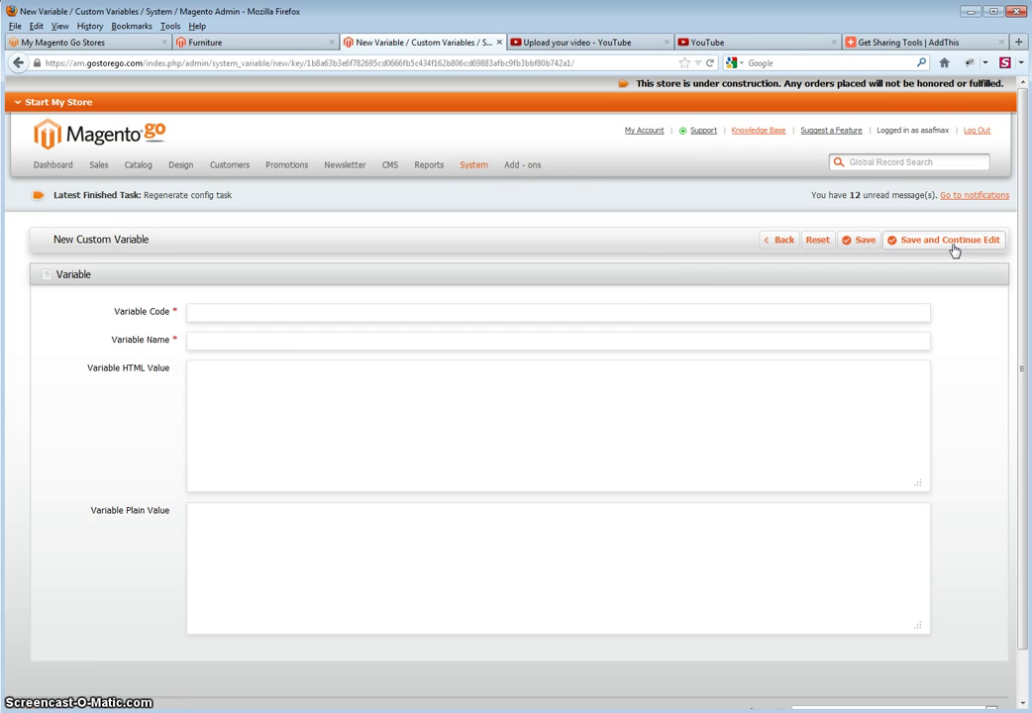
# Enter 'addthis' as variable code and name, and paste the AddThis HTML as its value.
pyautogui.click(286, 312)
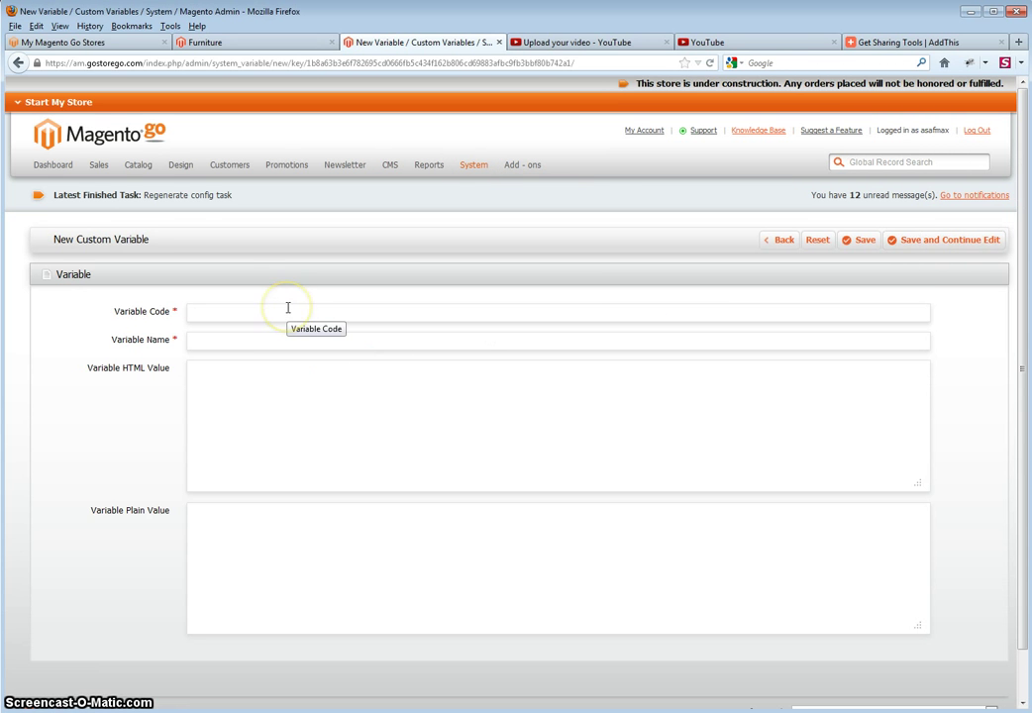
pyautogui.write('addthis')
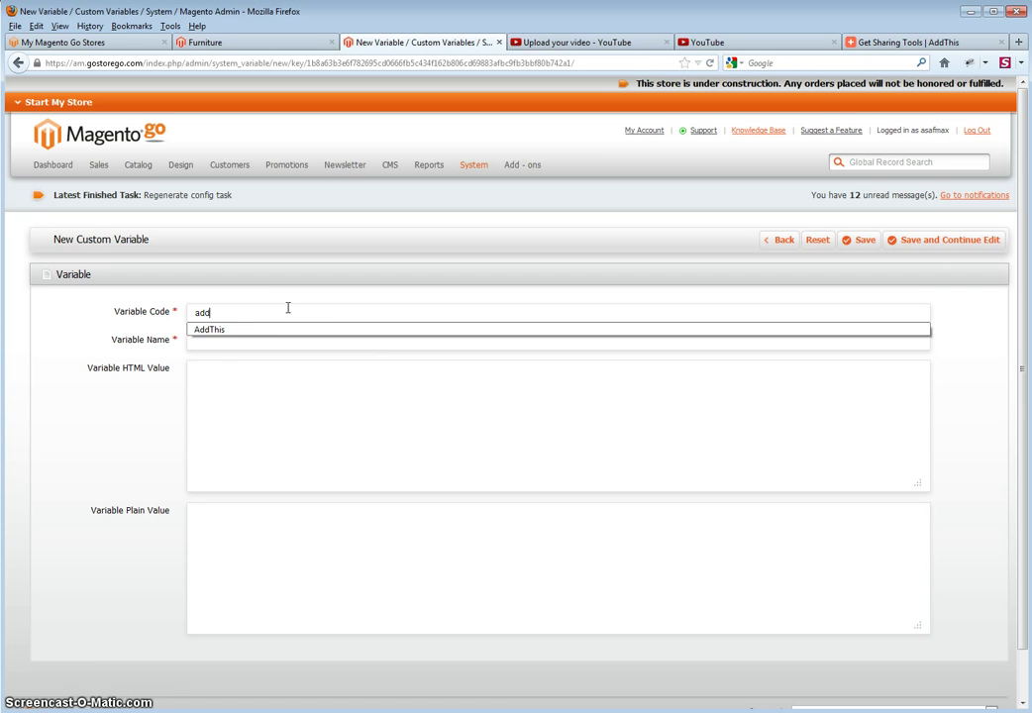
pyautogui.press('Tab')
pyautogui.write('a')
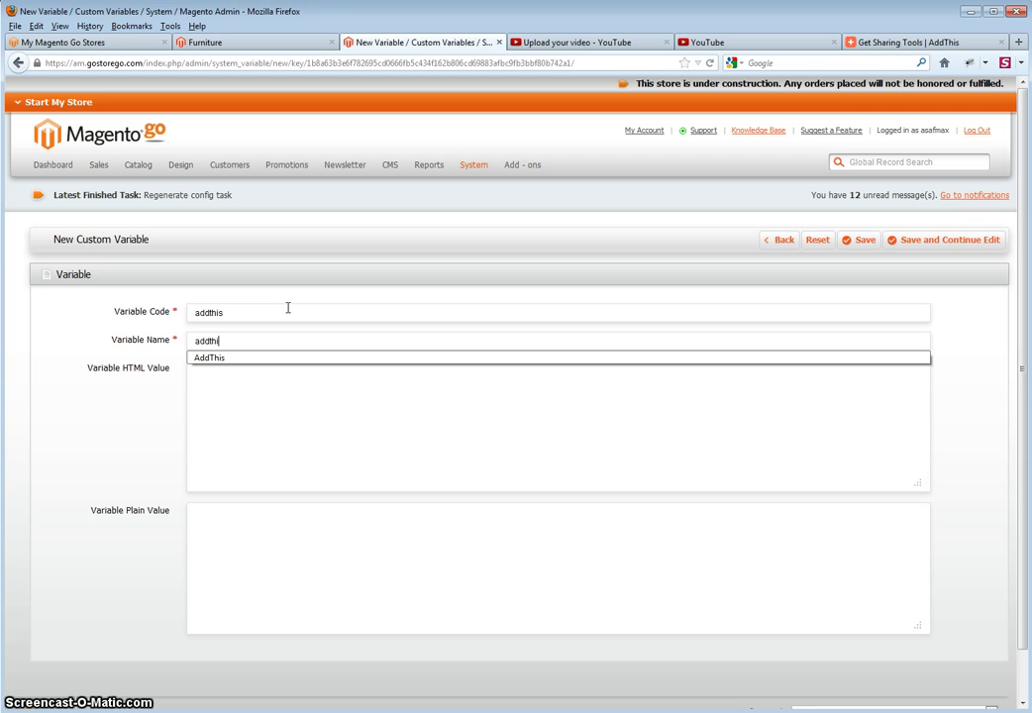
pyautogui.write('ddthis')
pyautogui.press('Tab')
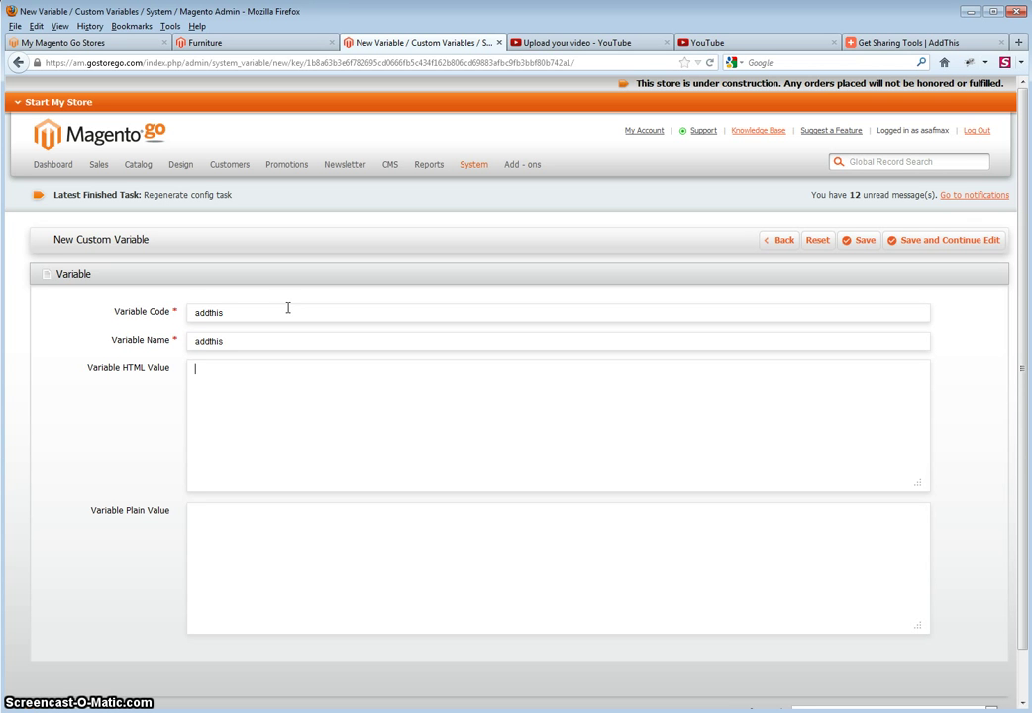
pyautogui.write('<!-- AddThis Button BEGIN --> <div class="addthis_toolbox addthis_default_style "> <a class="addthis_button_facebook_like" fb:like:layout="button_count"></a> <a class="addthis_button_tweet"></a> <a class="addthis_button_pinterest_pinit"></a> <a class="addthis_counter addthis_pill_style"></a> </div> <script type="text/javascript" src="//s7.addthis.com/js/300/addthis_widget.js#pubid=xa-50db597e7f9f0d7a"></script> <!-- AddThis Button END -->')
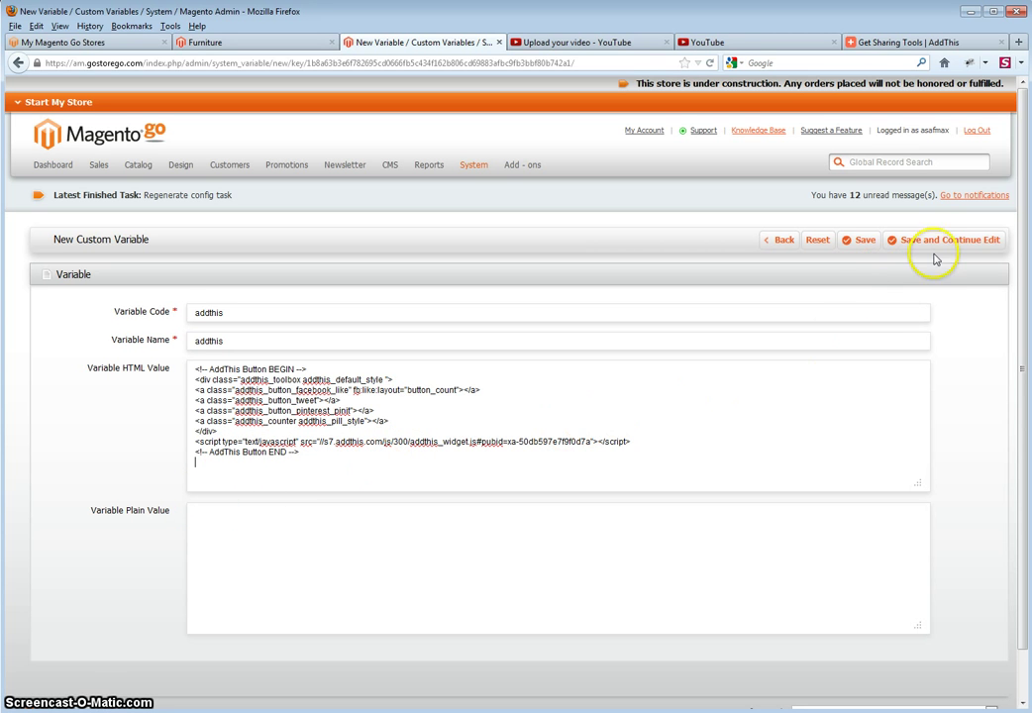
# Save the 'addthis' custom variable and reopen it from the variables list.
pyautogui.click(858, 240)
pyautogui.click(858, 265)
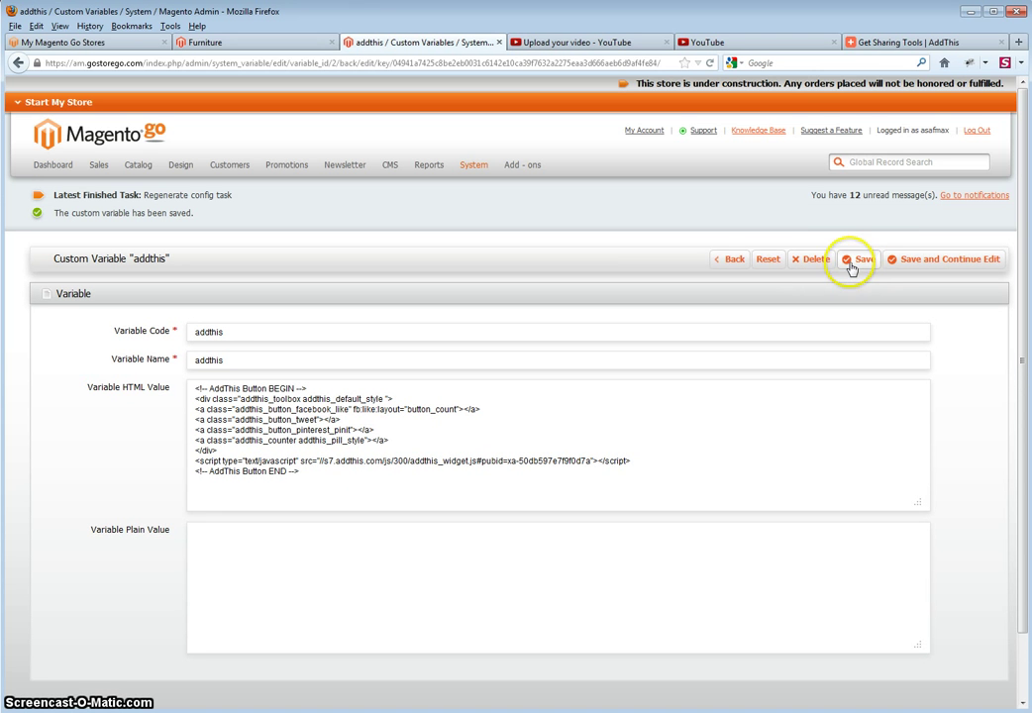
pyautogui.click(852, 264)
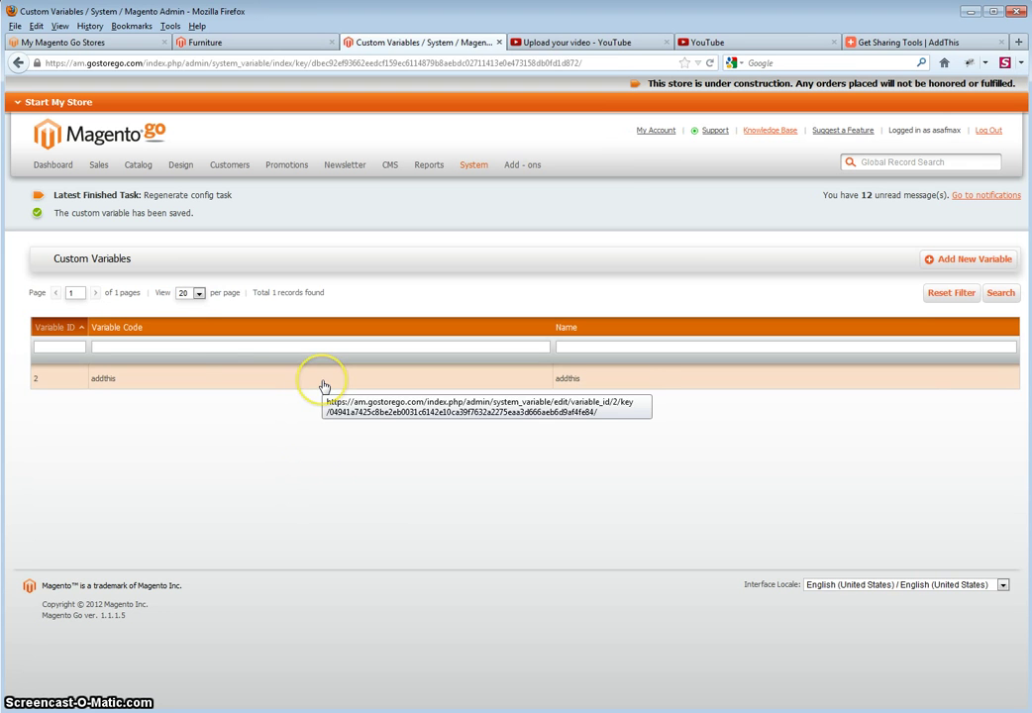
pyautogui.click(324, 384)
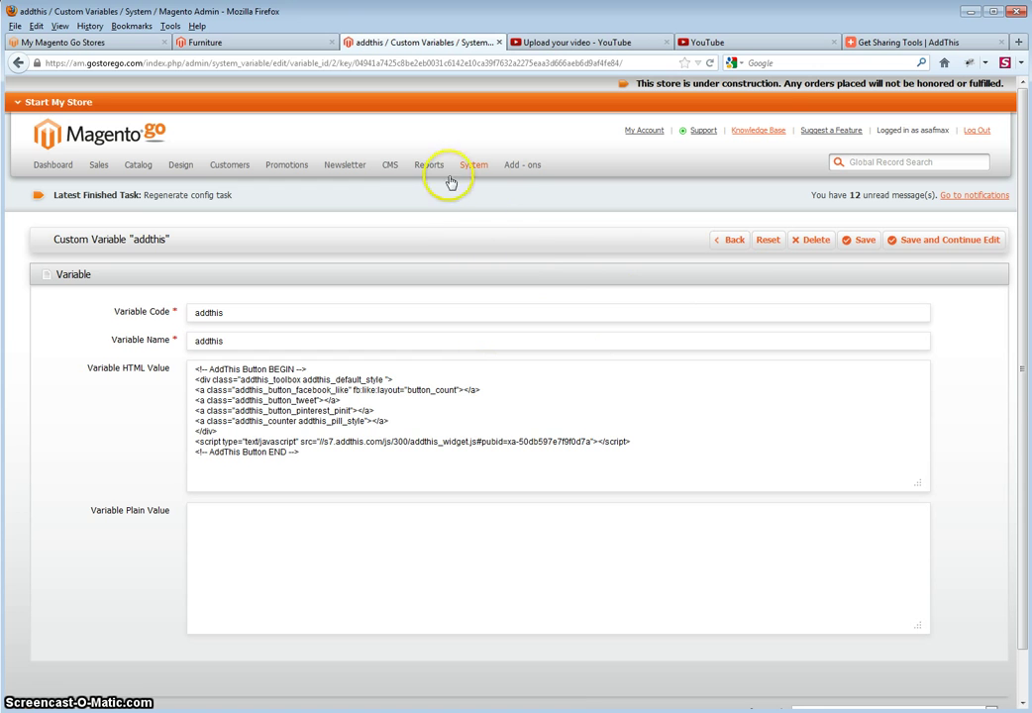
# Start a new static block titled 'add-this' with identifier 'add-this'.
pyautogui.moveTo(401, 176)
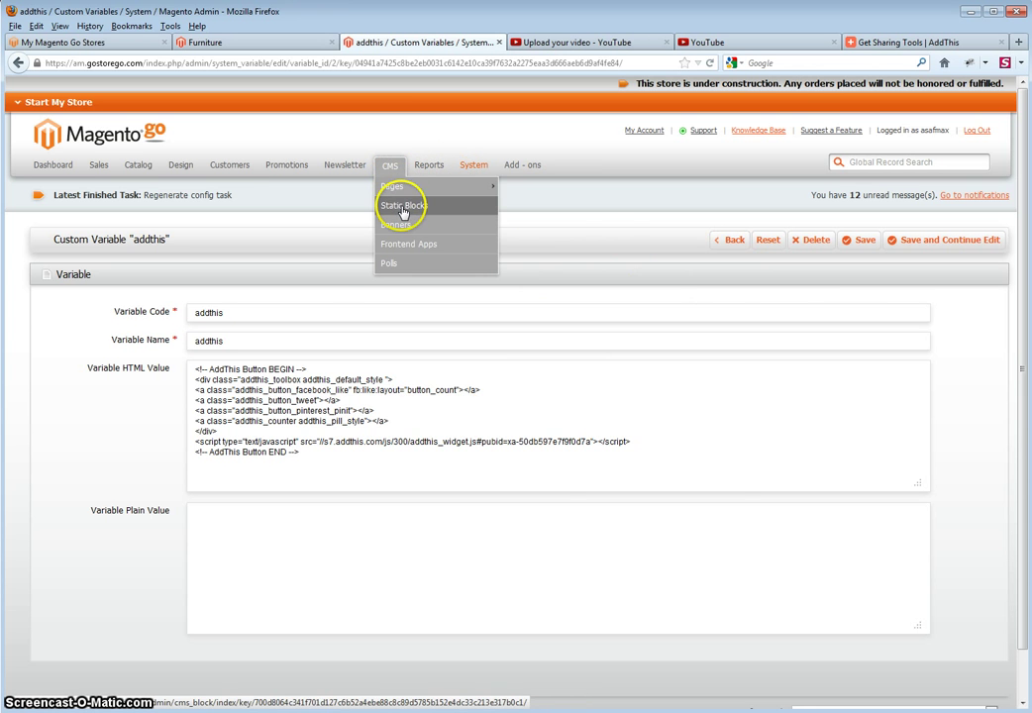
pyautogui.click(403, 207)
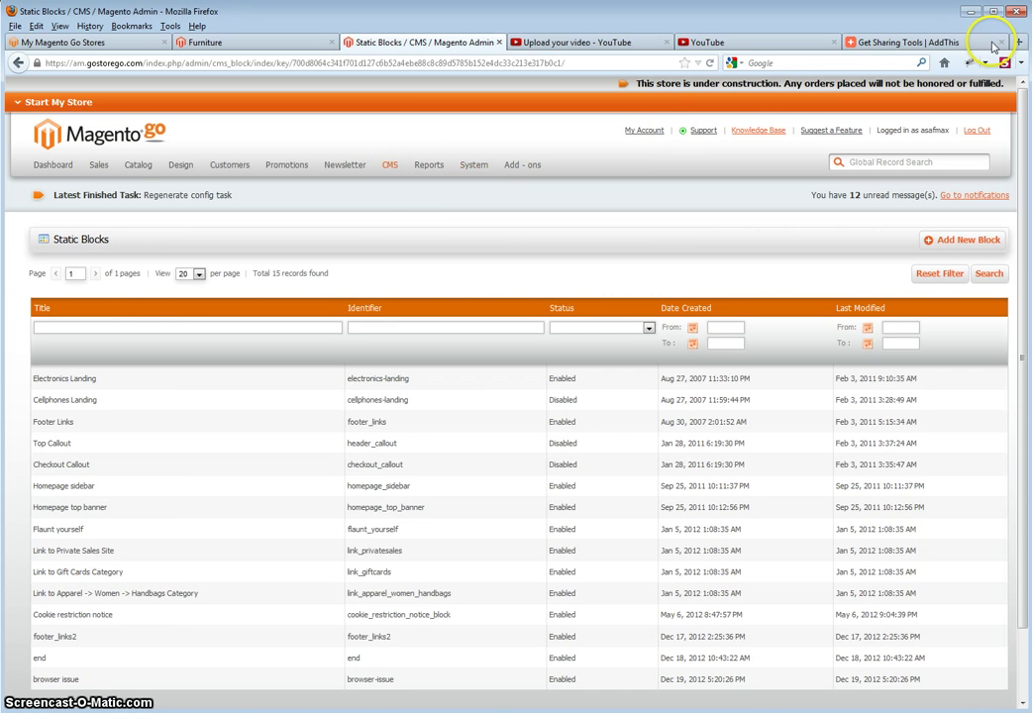
pyautogui.click(968, 245)
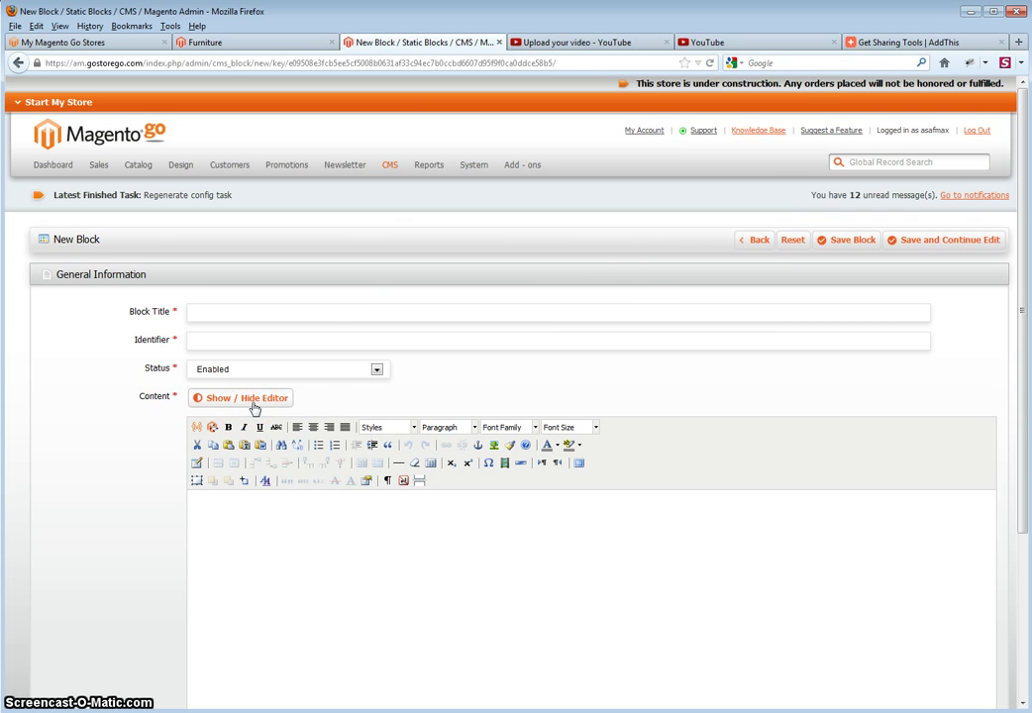
pyautogui.click(355, 314)
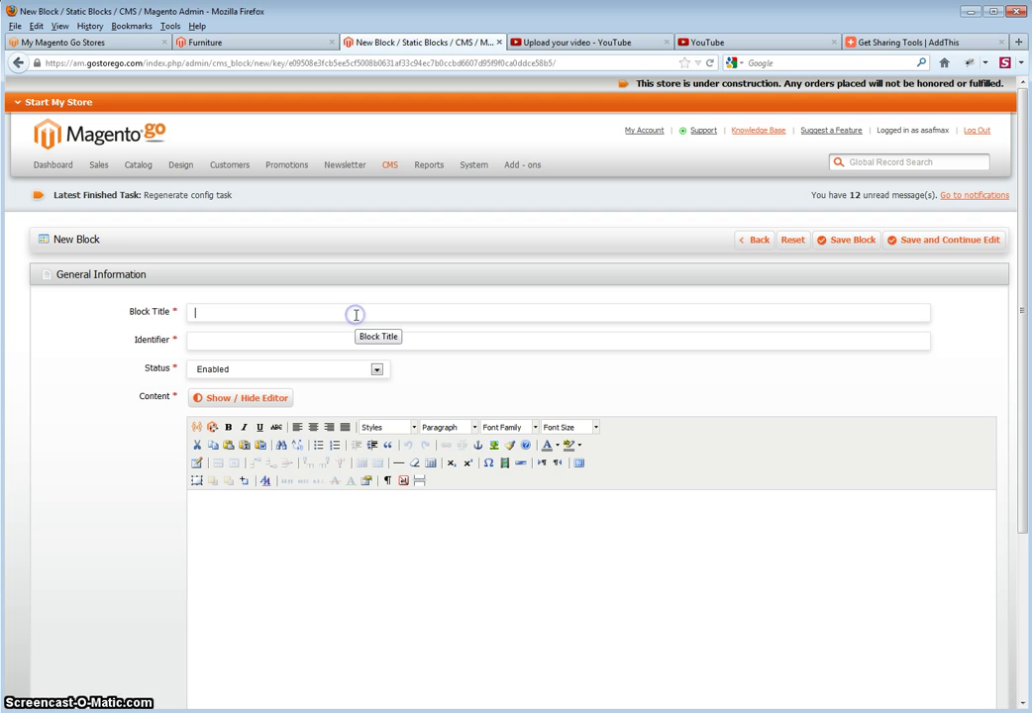
pyautogui.write('ad')
pyautogui.press('Down')
pyautogui.press('Tab')
pyautogui.press('Down')
pyautogui.press('Down')
pyautogui.press('Down')
pyautogui.press('Up')
pyautogui.press('Return')
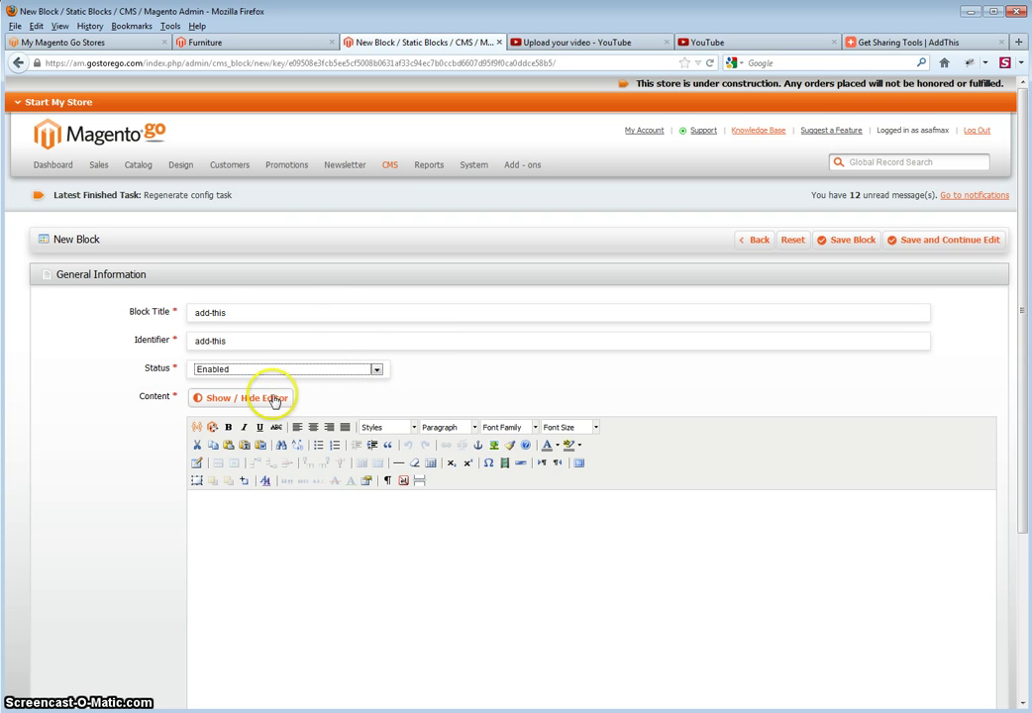
# Insert the addthis custom variable into the block's HTML content and save the block.
pyautogui.click(252, 399)
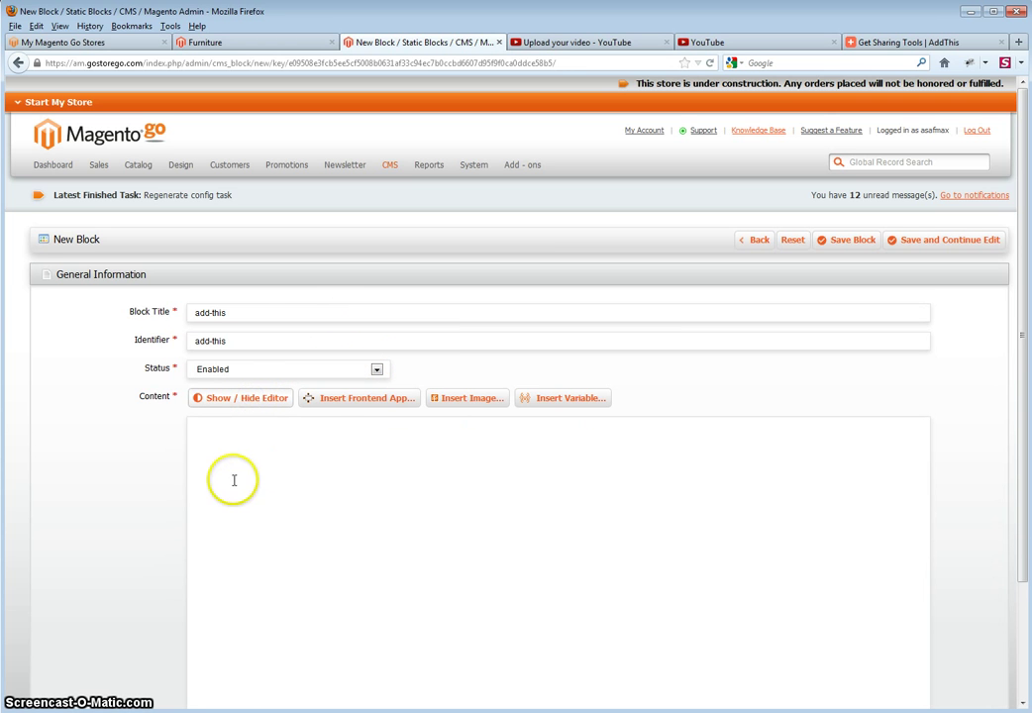
pyautogui.click(248, 447)
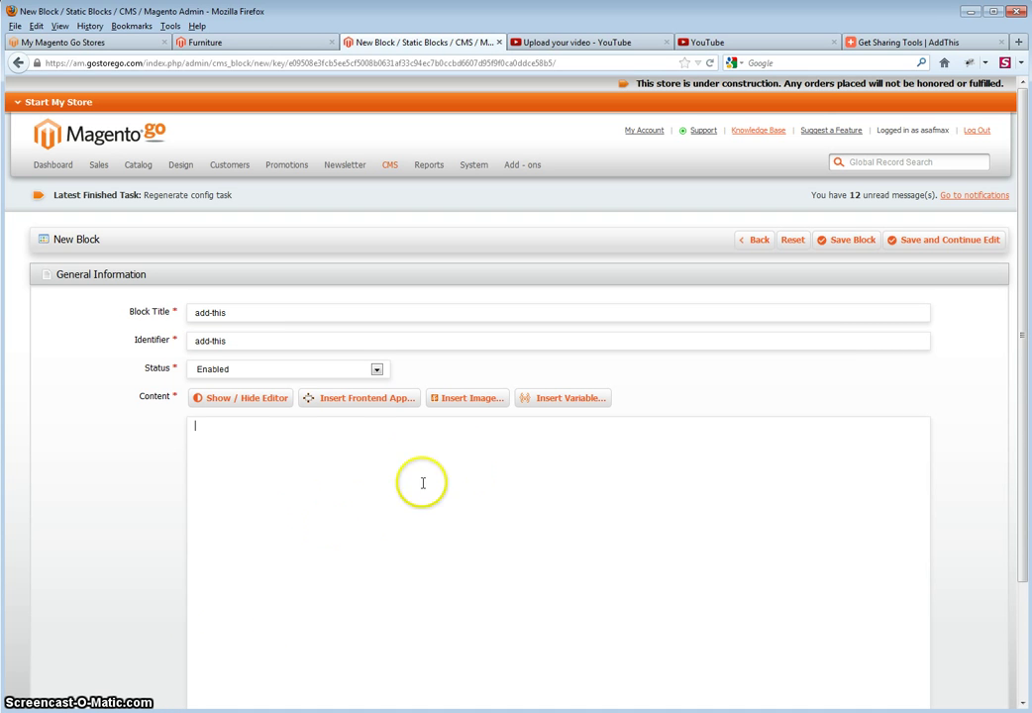
pyautogui.click(225, 477)
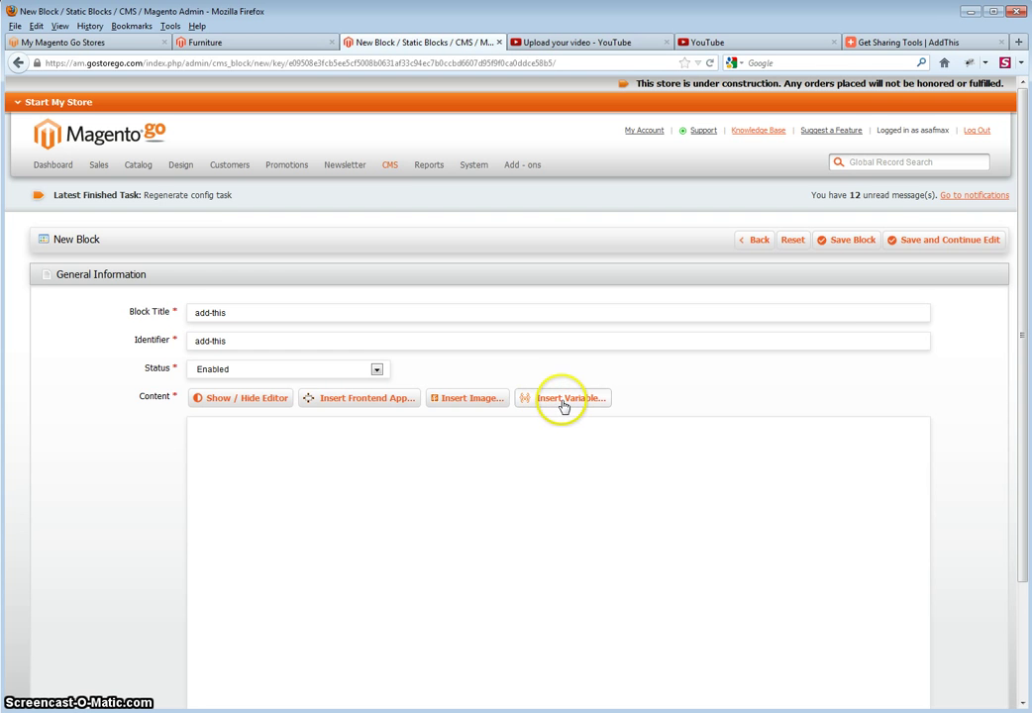
pyautogui.click(563, 407)
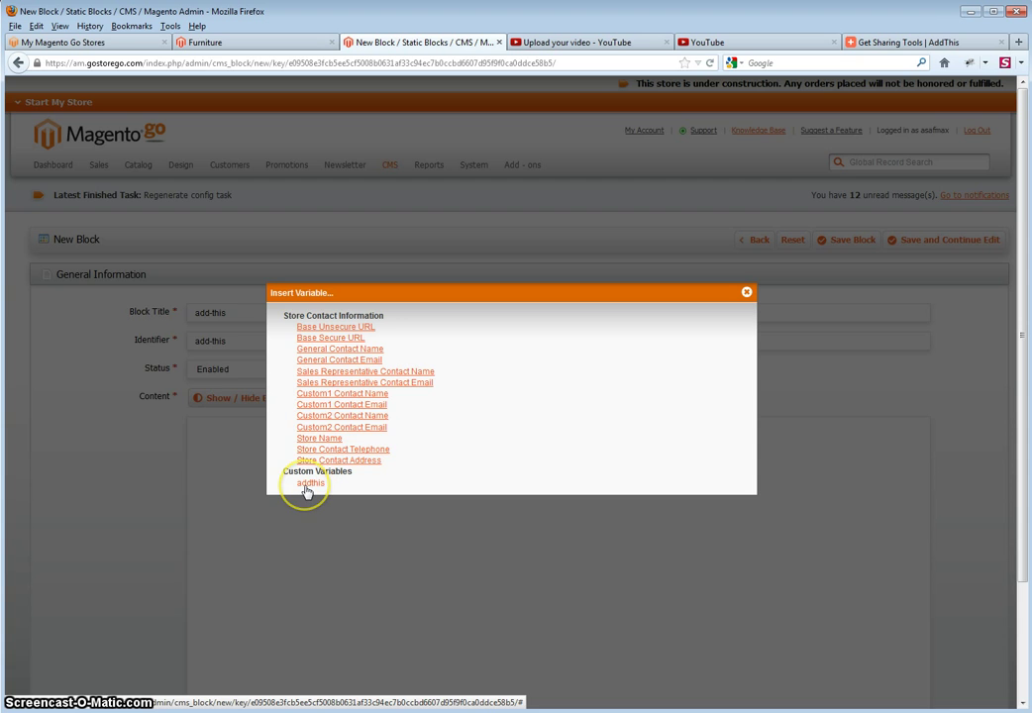
pyautogui.click(306, 485)
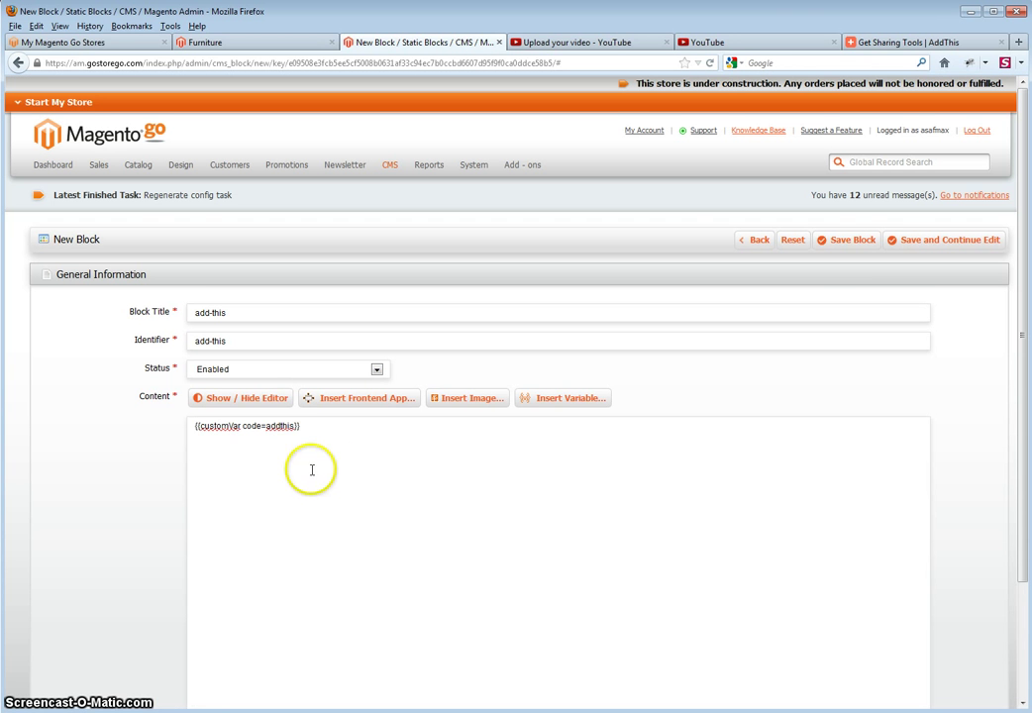
pyautogui.click(860, 243)
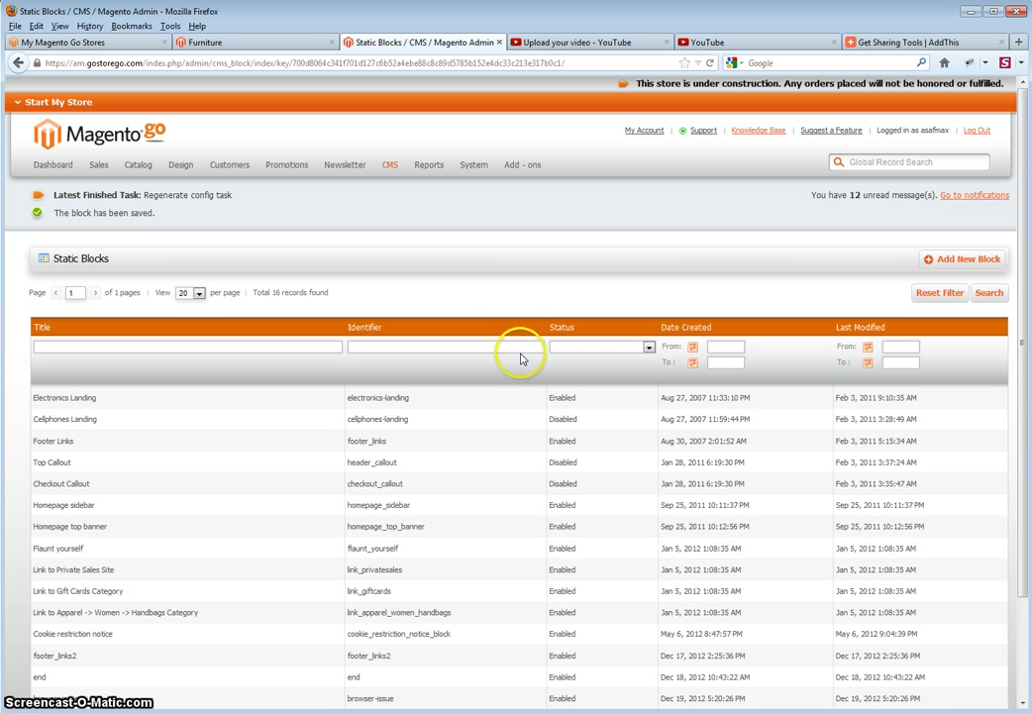
# Begin a new frontend app instance under CMS > Frontend Apps.
pyautogui.middleClick(523, 275)
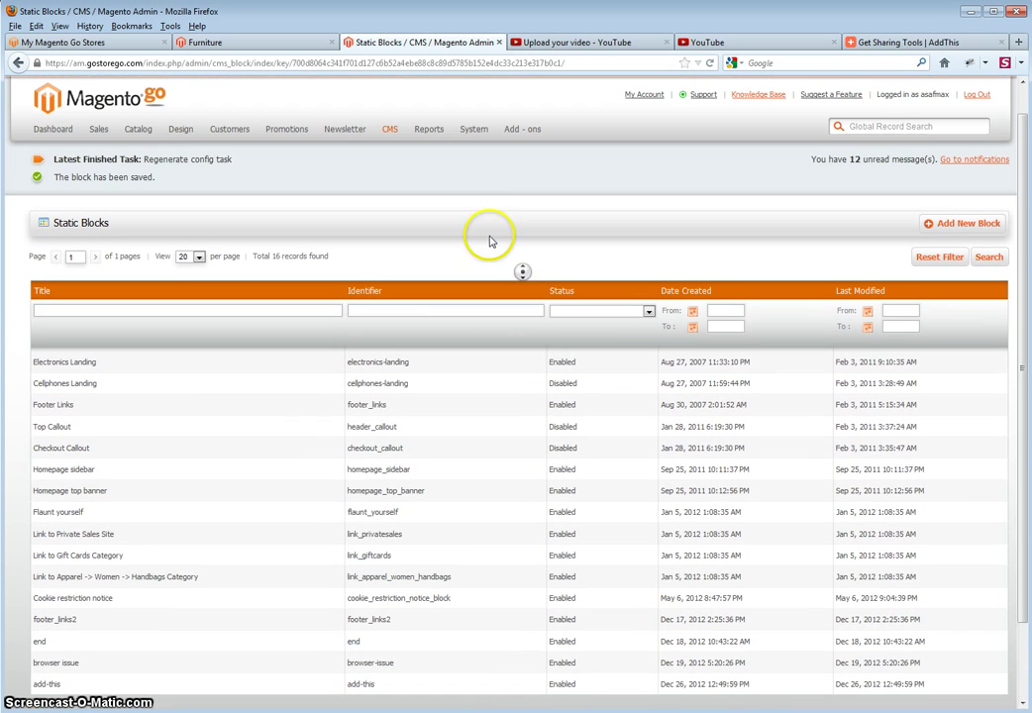
pyautogui.scroll(1, 489, 240)
pyautogui.moveTo(392, 170)
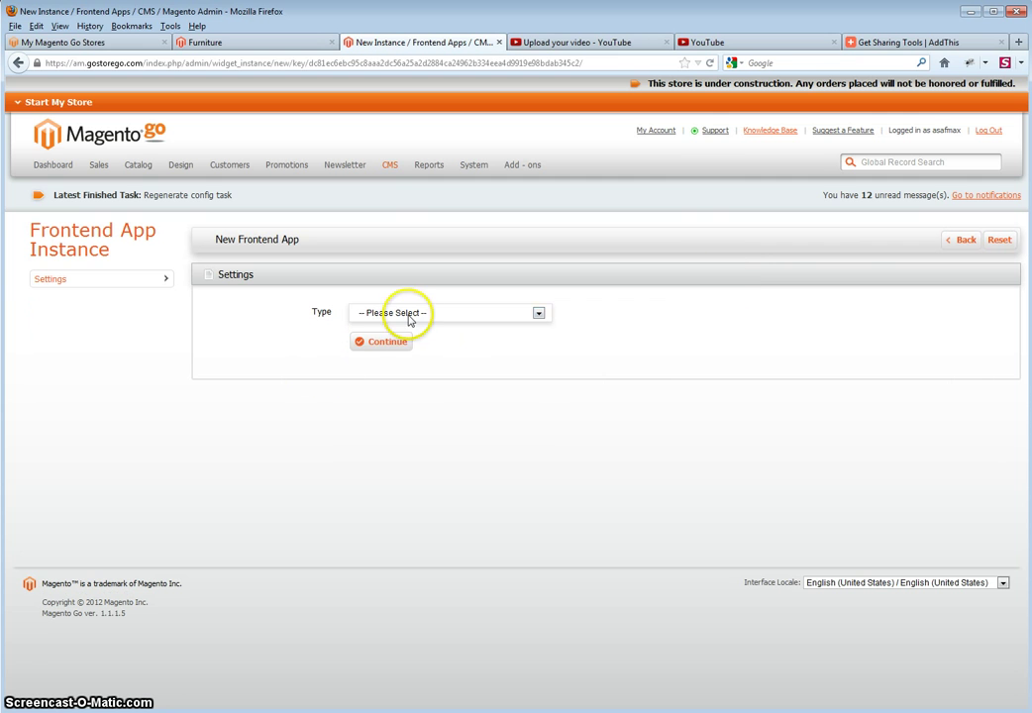
# Set the frontend app Type to CMS Static Block and choose 'add-this' as its Block.
pyautogui.click(411, 314)
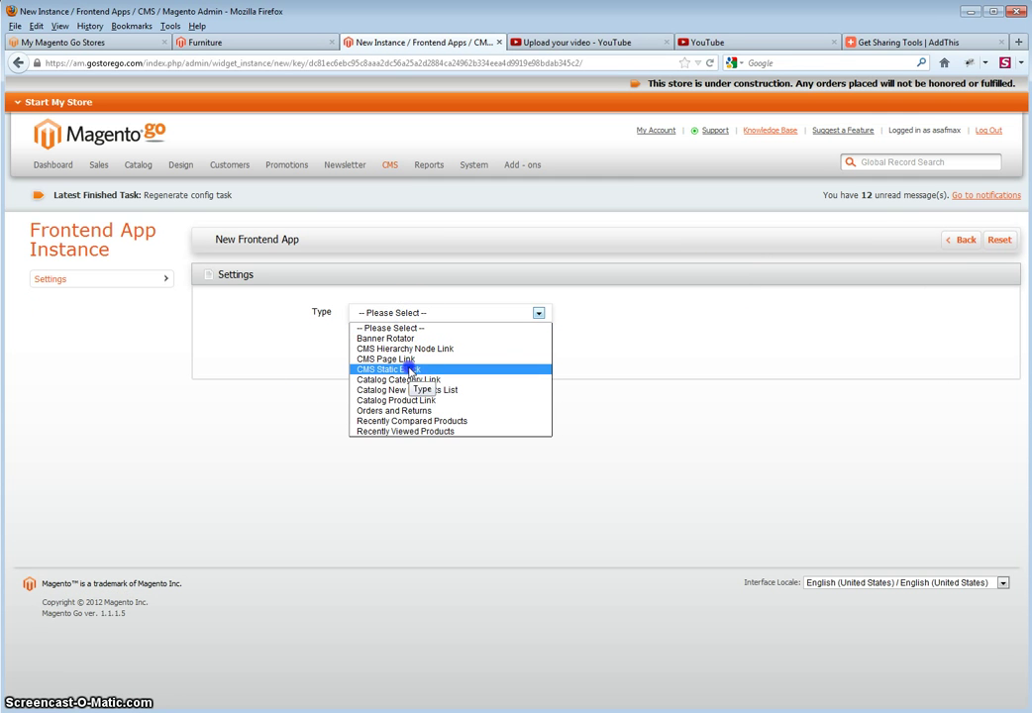
pyautogui.click(409, 370)
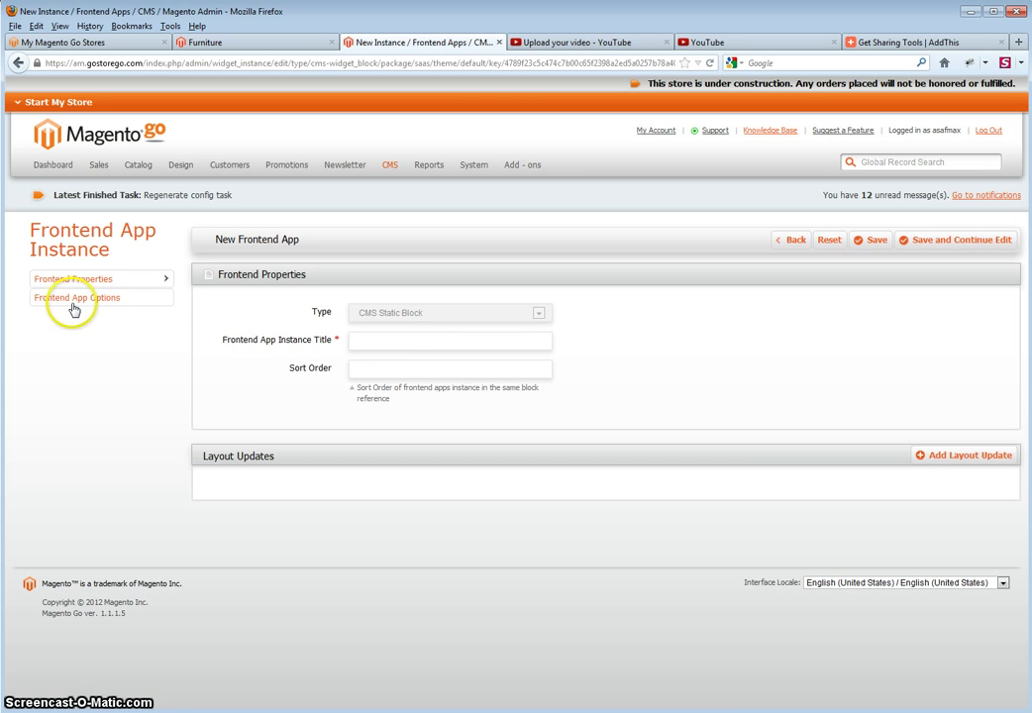
pyautogui.click(70, 301)
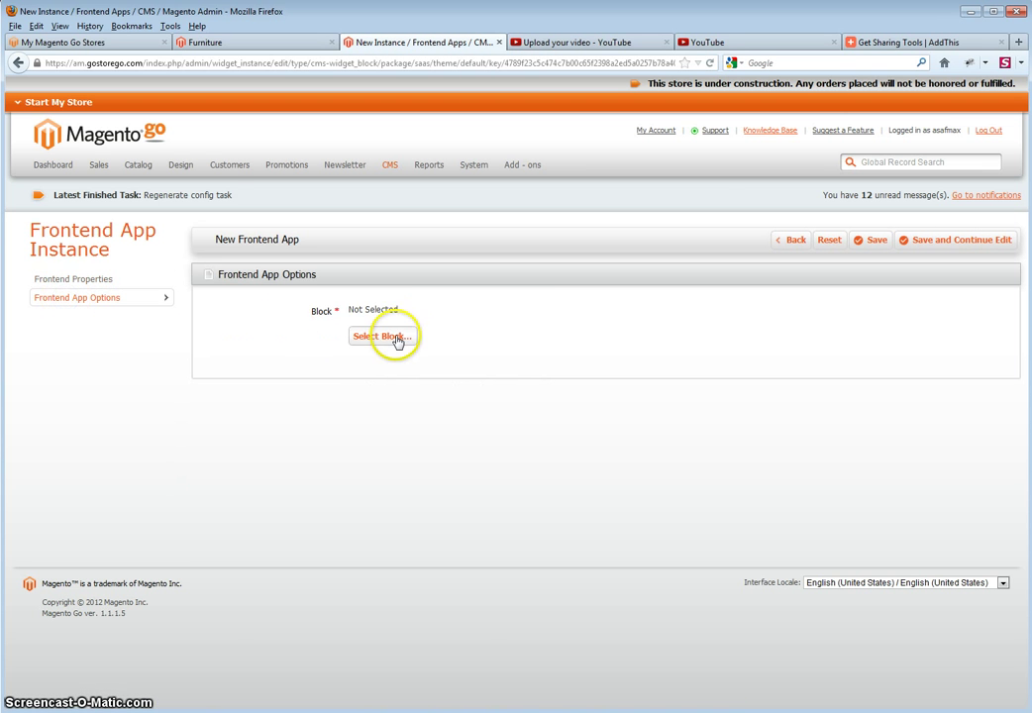
pyautogui.click(397, 338)
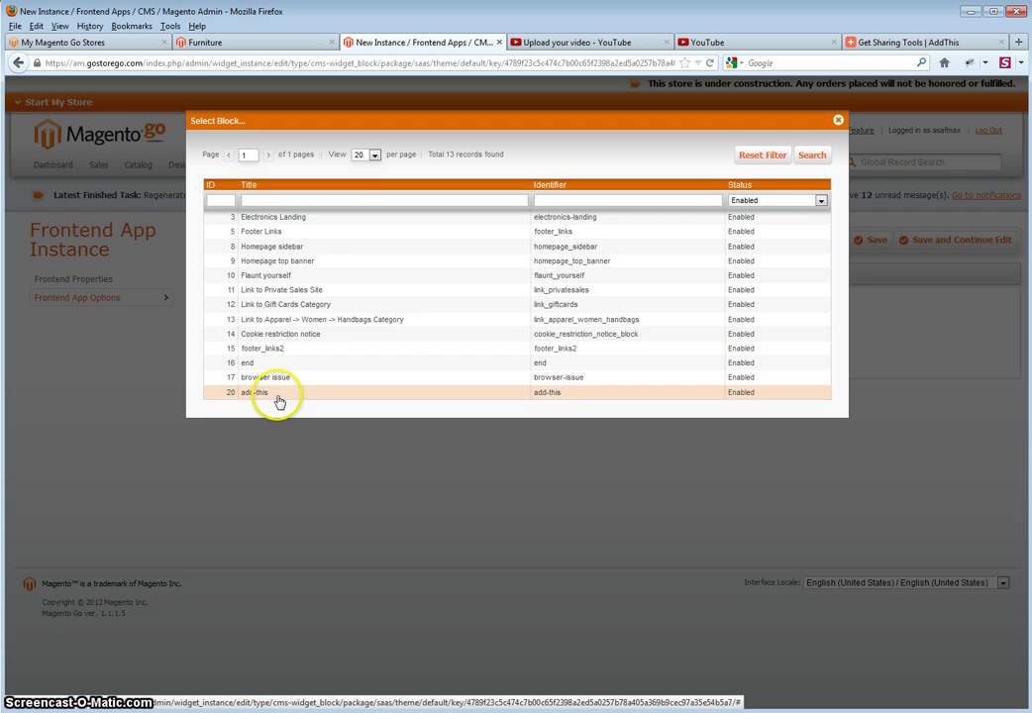
pyautogui.click(281, 401)
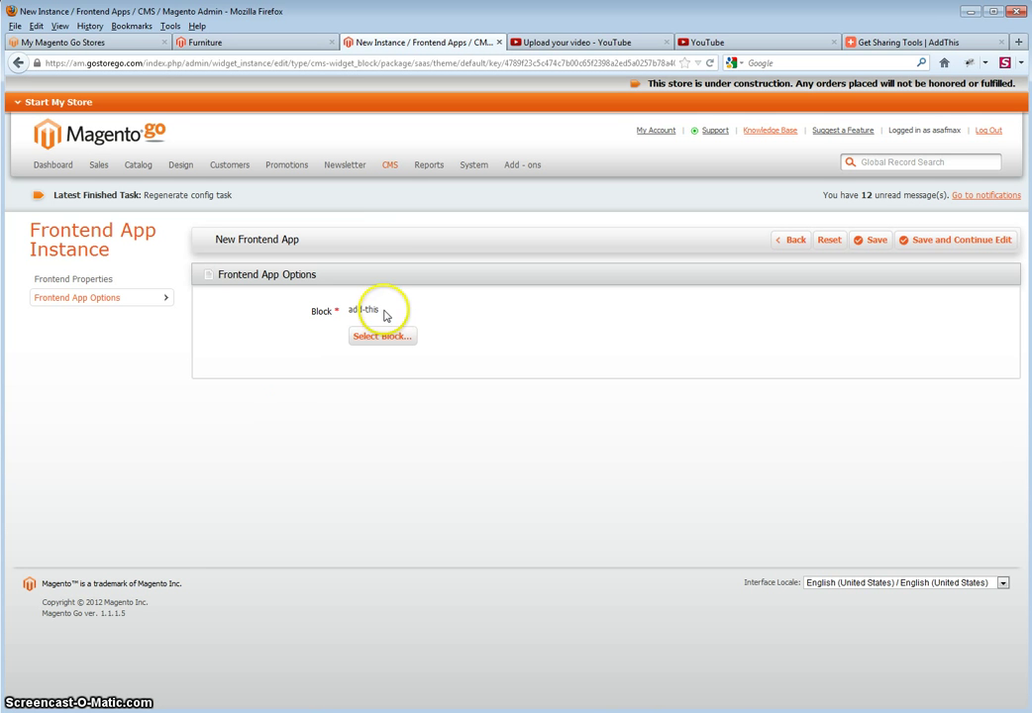
pyautogui.click(79, 281)
# Enter 'add-this' as the frontend app's instance title.
pyautogui.click(370, 339)
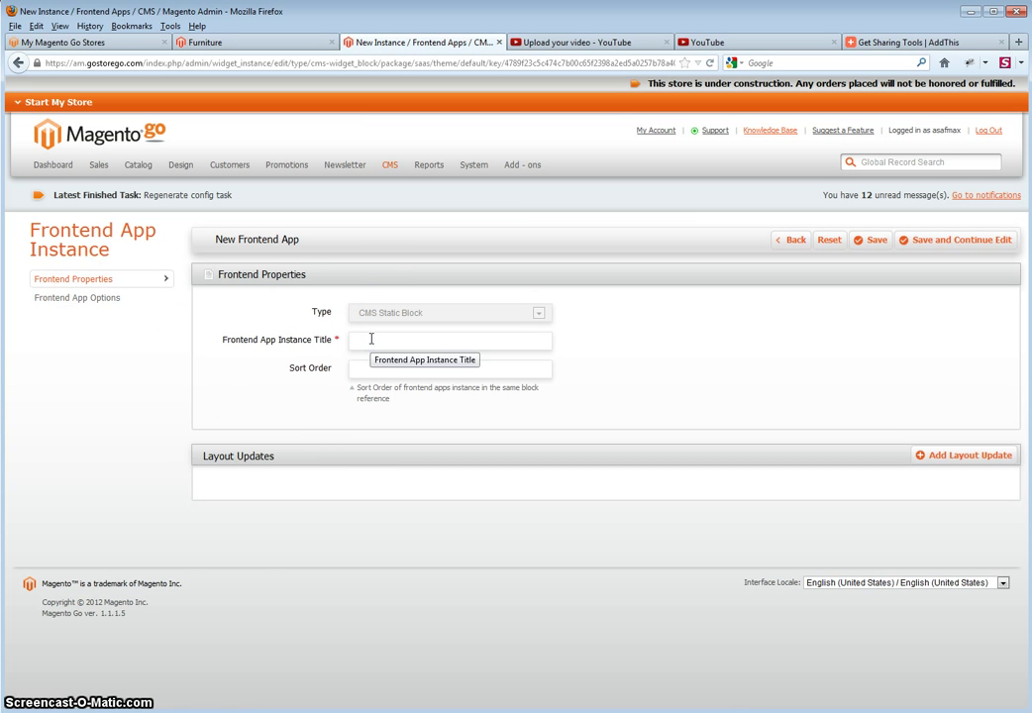
pyautogui.write('add')
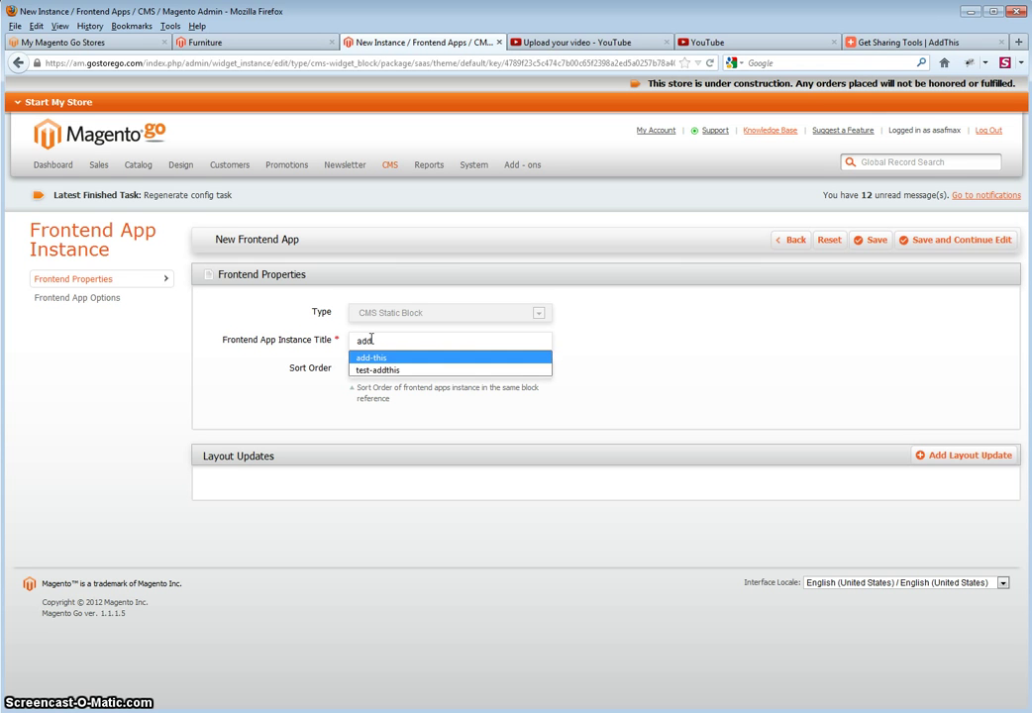
pyautogui.press('Return')
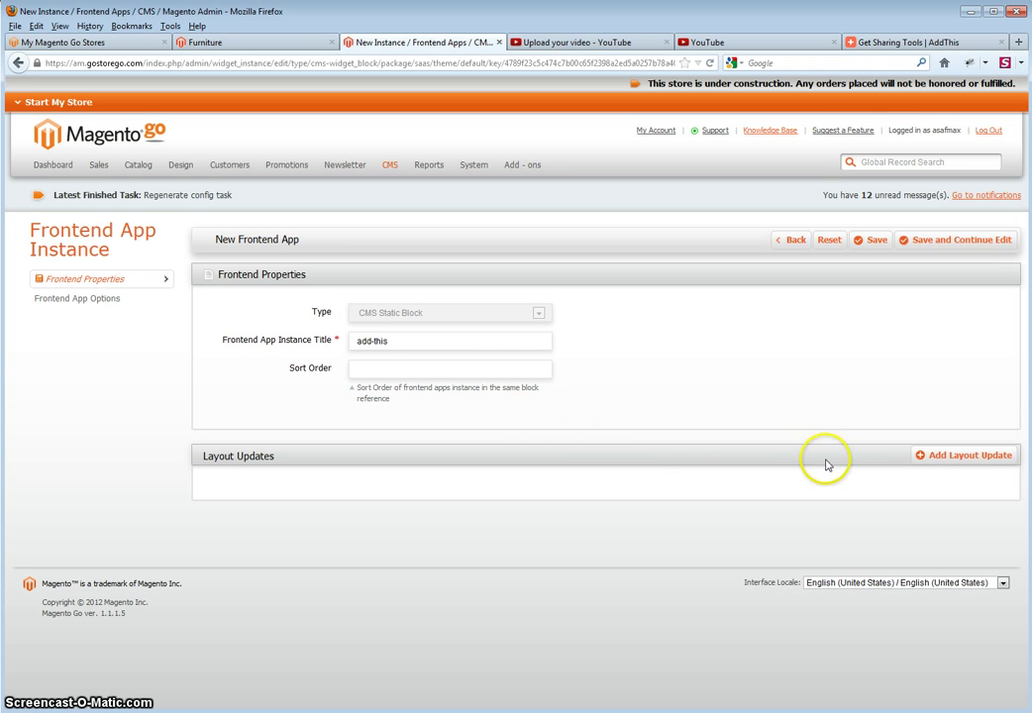
# Add a layout update showing it on All Pages in the Main Content Area, then save.
pyautogui.click(947, 460)
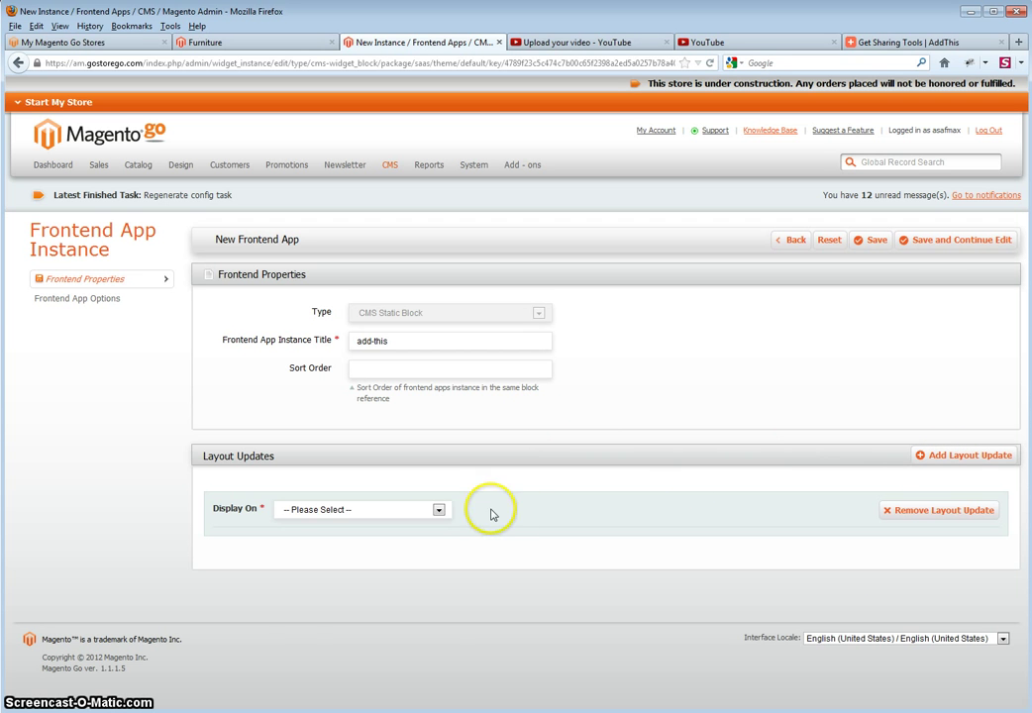
pyautogui.click(440, 508)
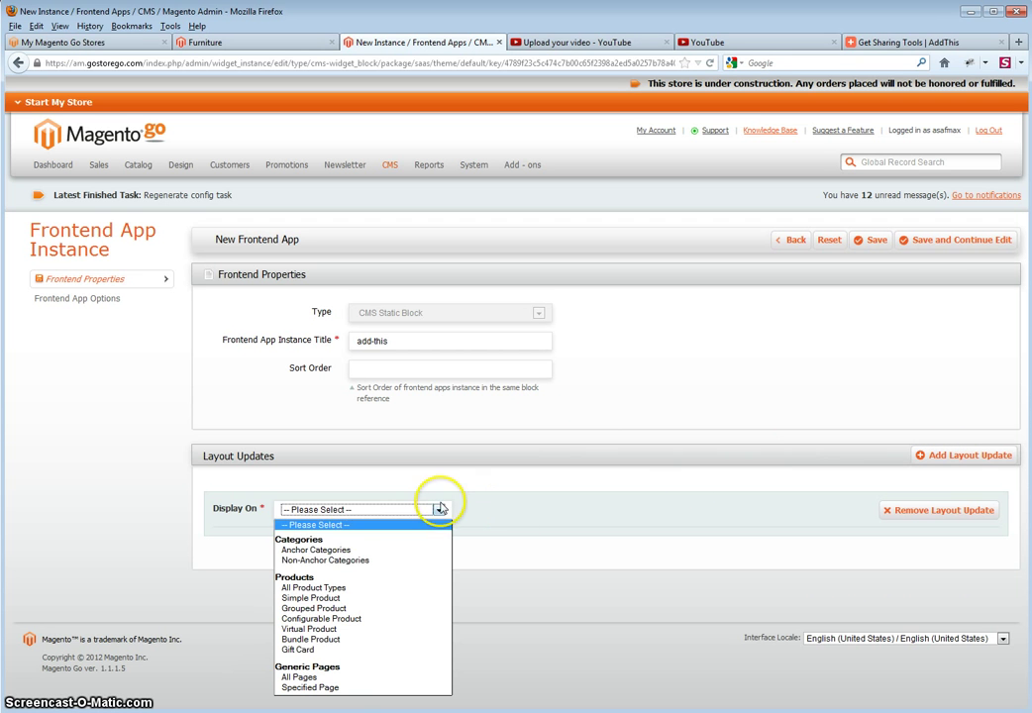
pyautogui.click(337, 680)
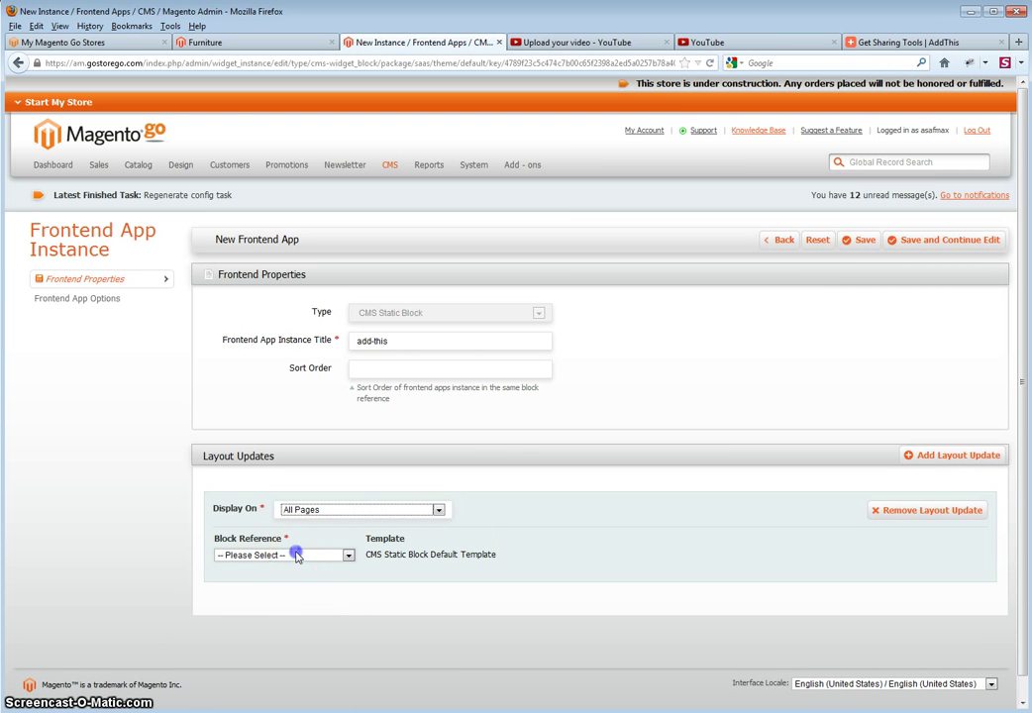
pyautogui.click(296, 556)
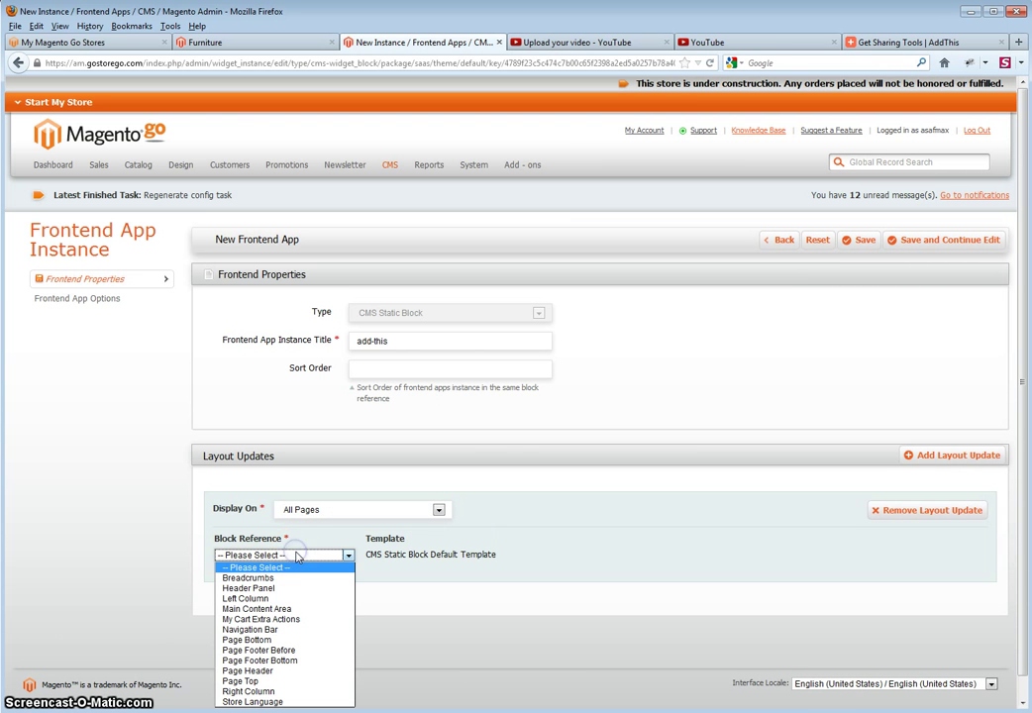
pyautogui.click(284, 609)
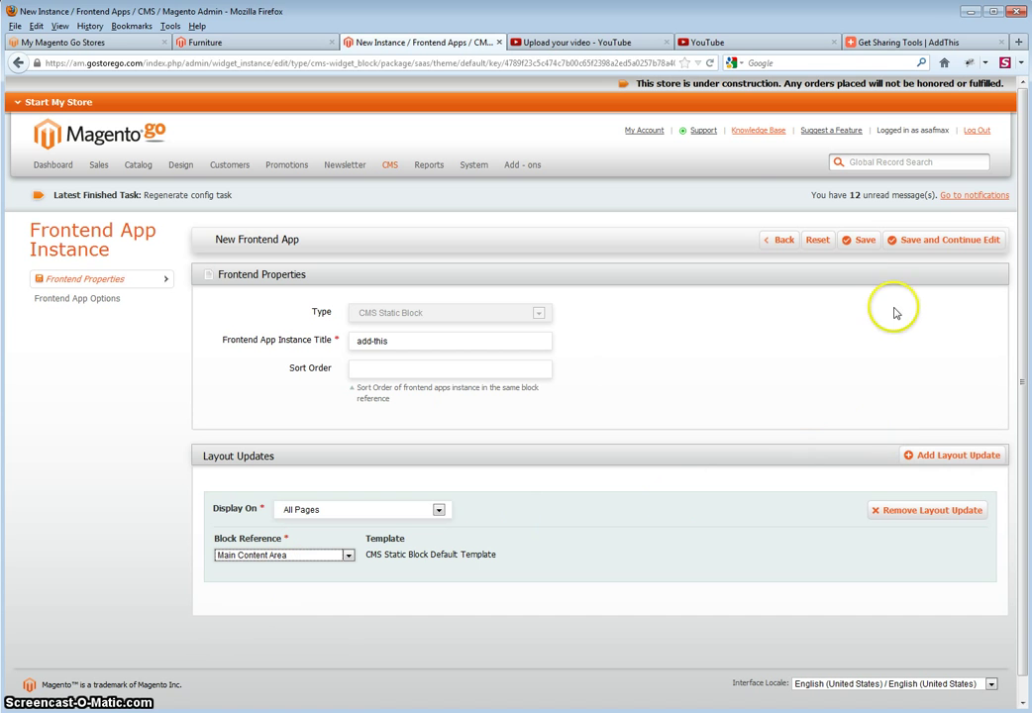
pyautogui.click(863, 241)
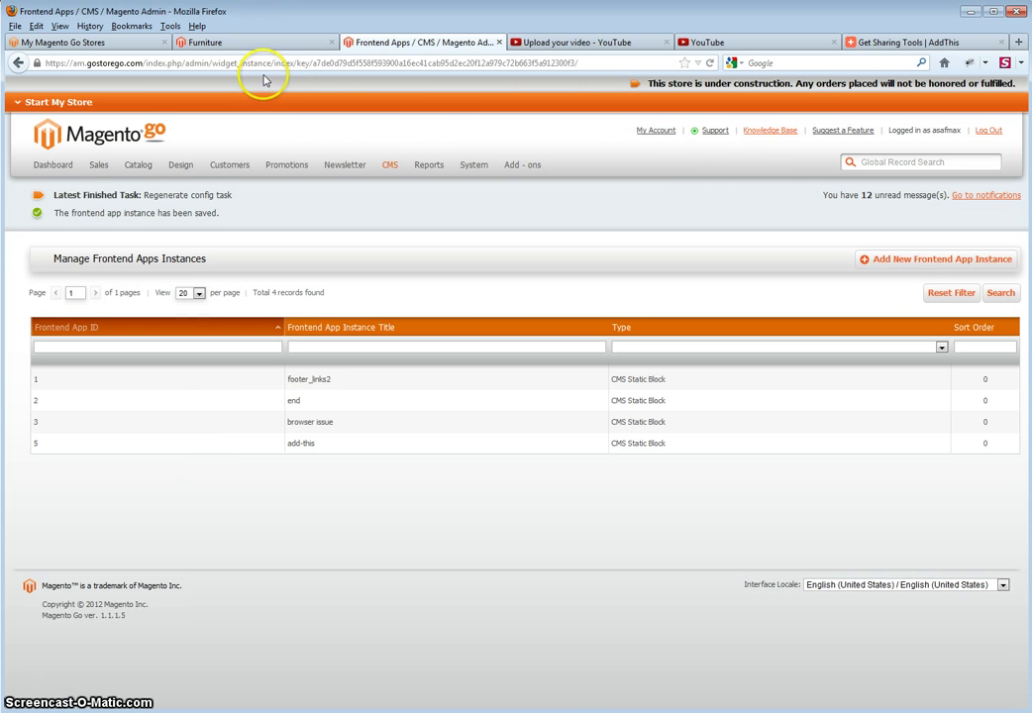
# Open the storefront's Furniture page and try the new Facebook Like share button.
pyautogui.click(261, 44)
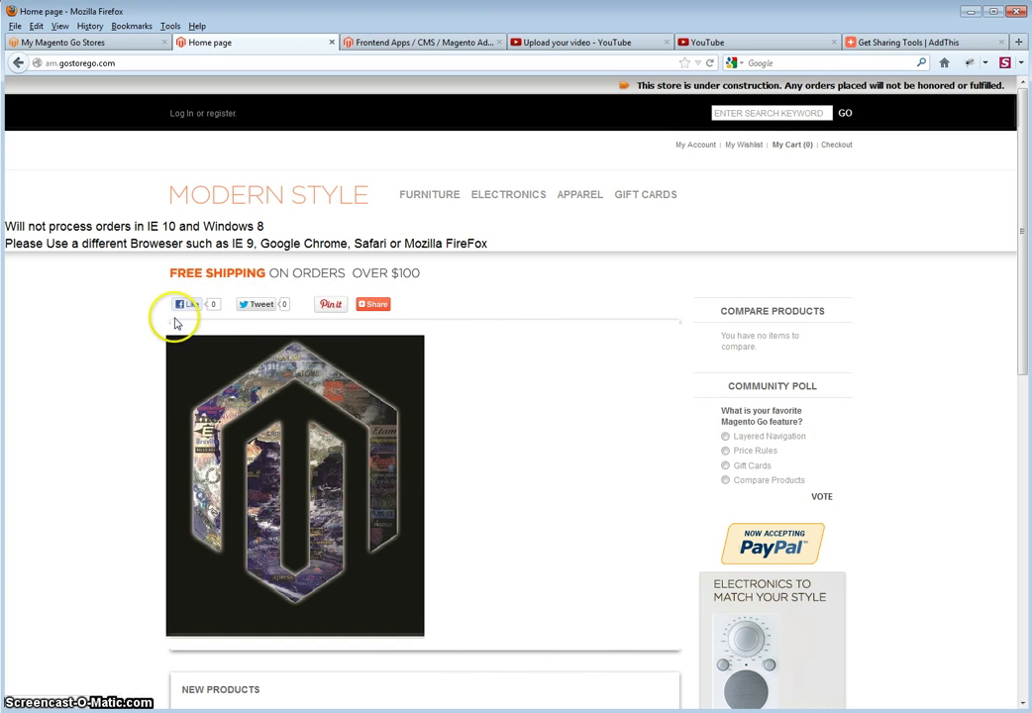
pyautogui.click(430, 196)
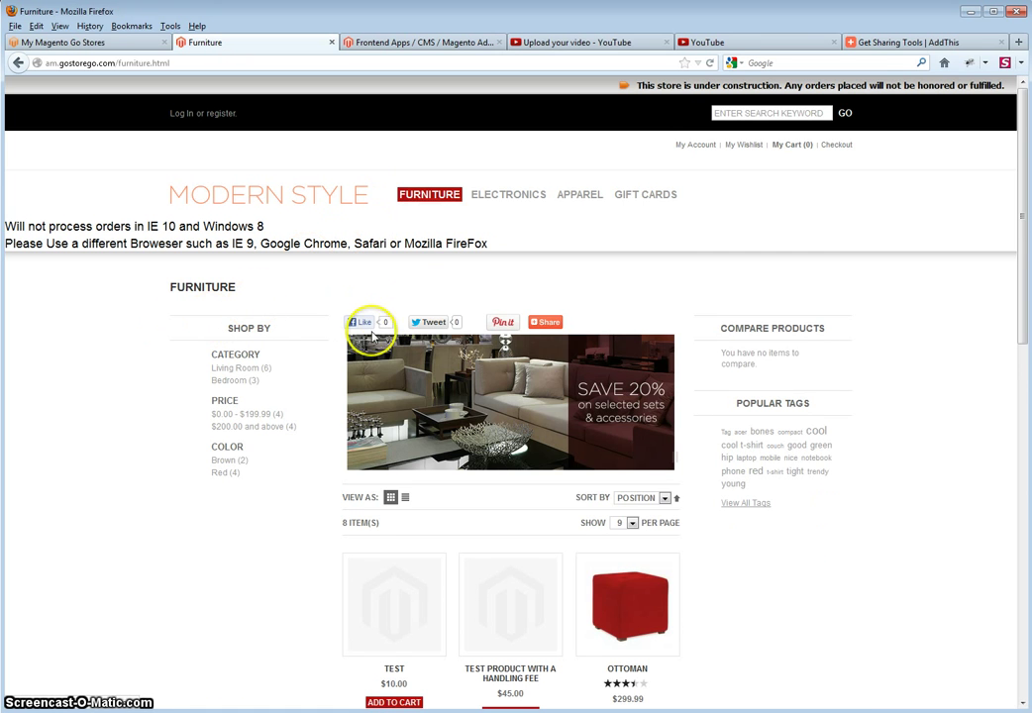
pyautogui.click(359, 330)
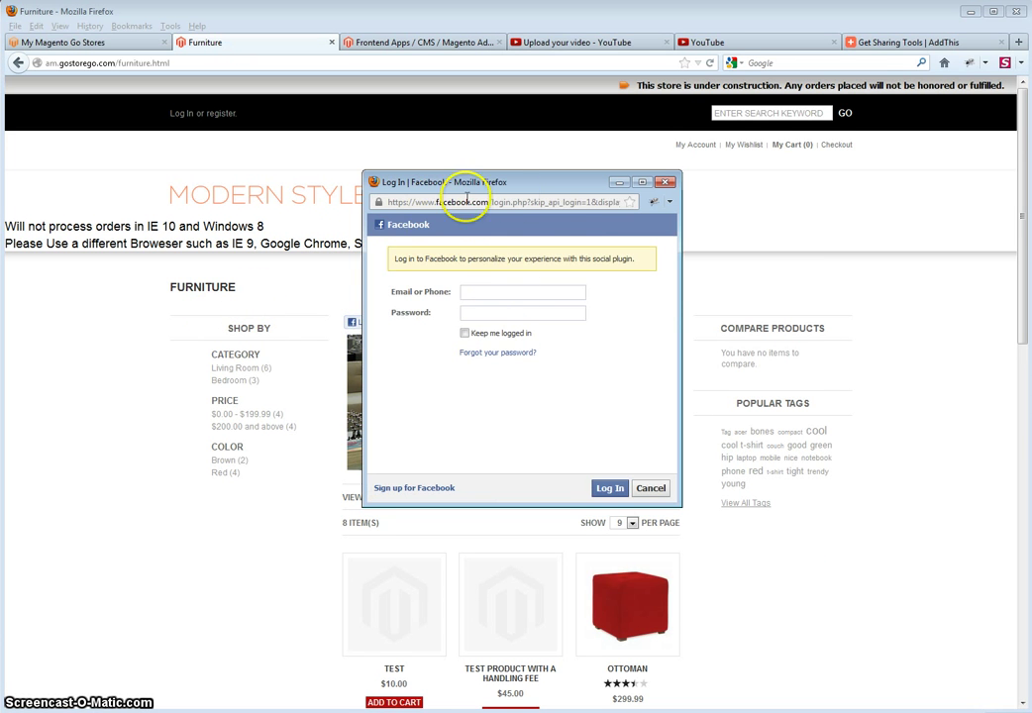
# Resize the Facebook login popup to view it, then close it with Cancel.
pyautogui.click(641, 185)
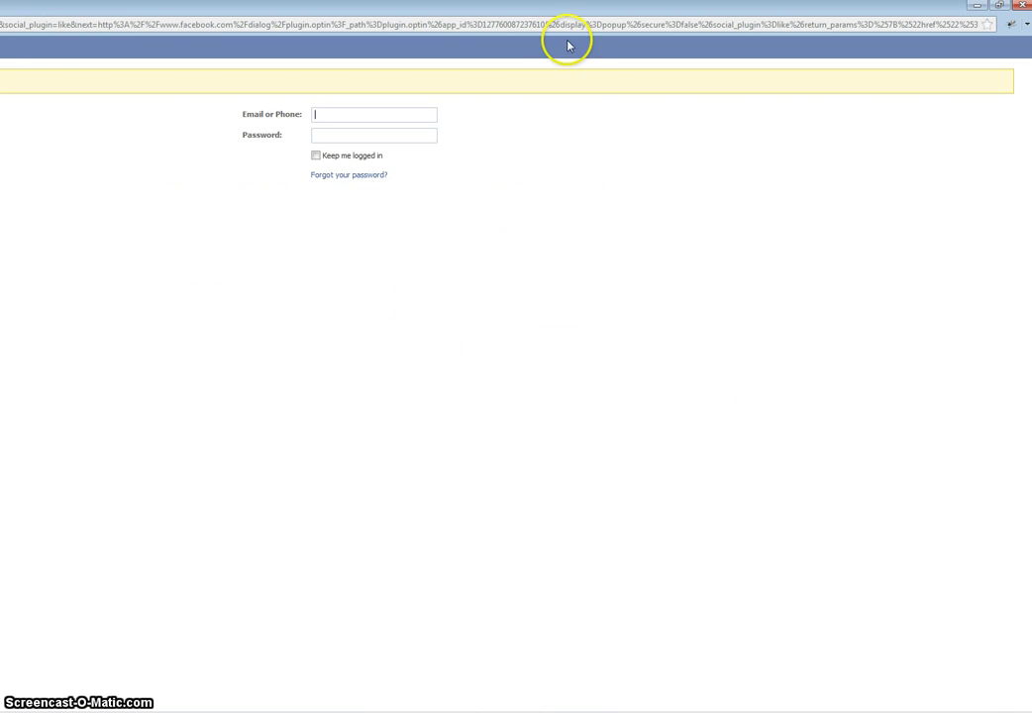
pyautogui.doubleClick(563, 10)
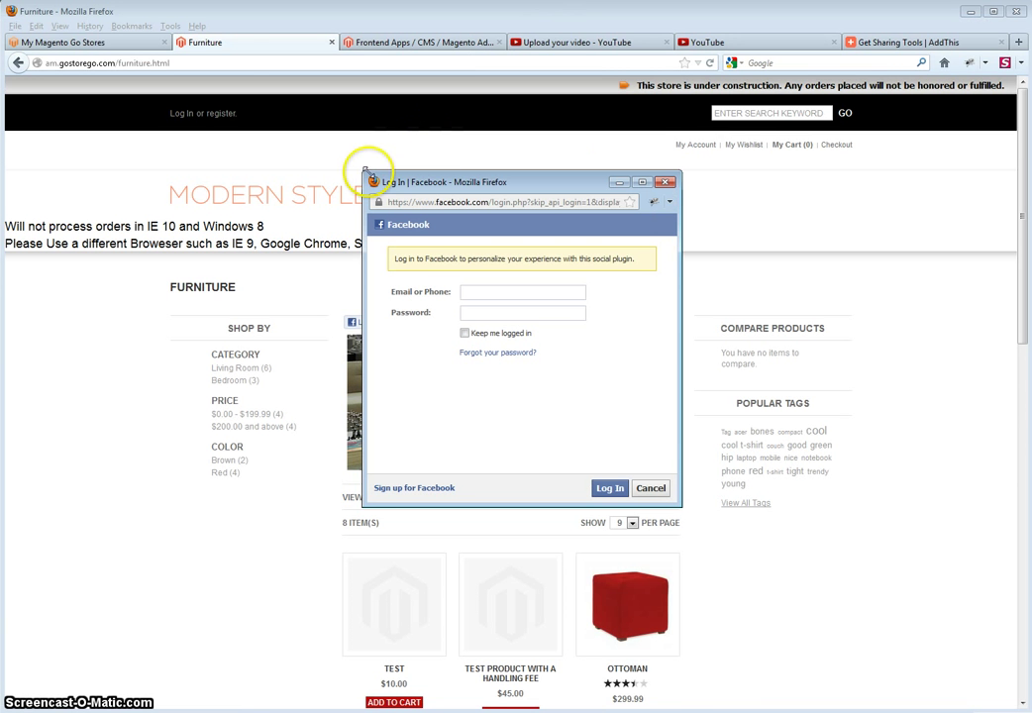
pyautogui.moveTo(365, 172); pyautogui.dragTo(31, 18)
pyautogui.moveTo(677, 504); pyautogui.dragTo(933, 581)
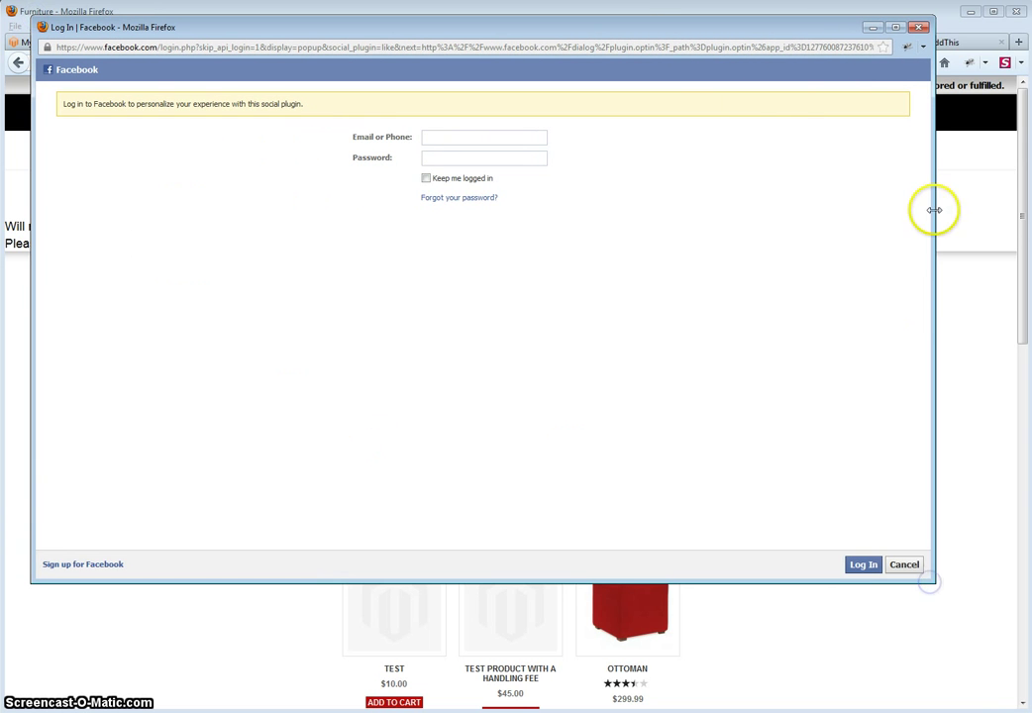
pyautogui.click(918, 30)
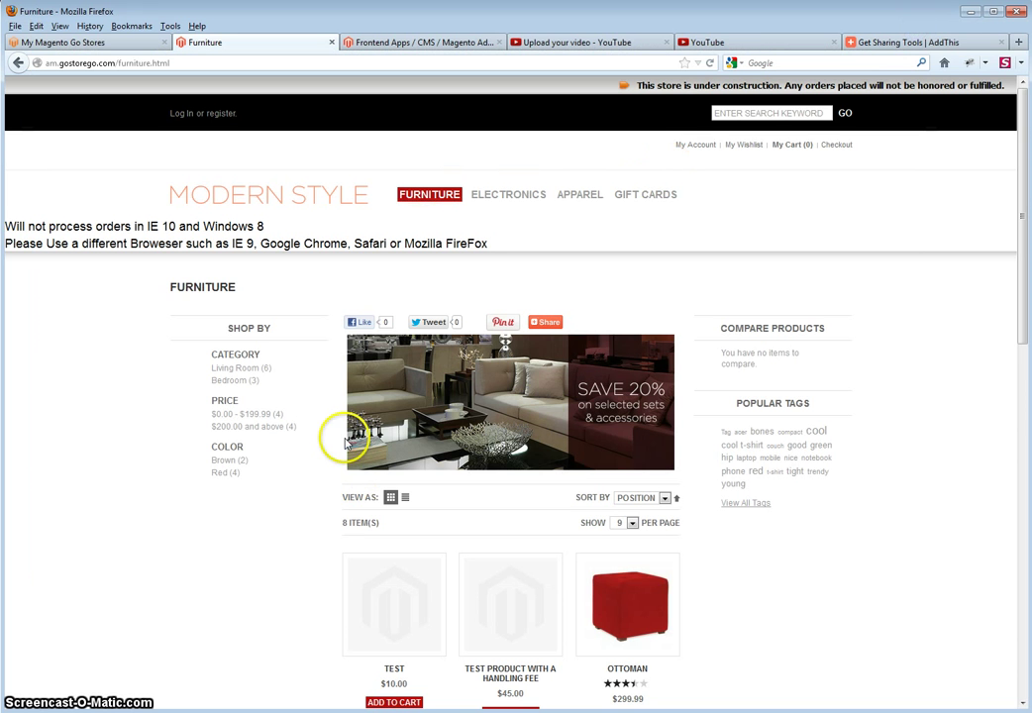